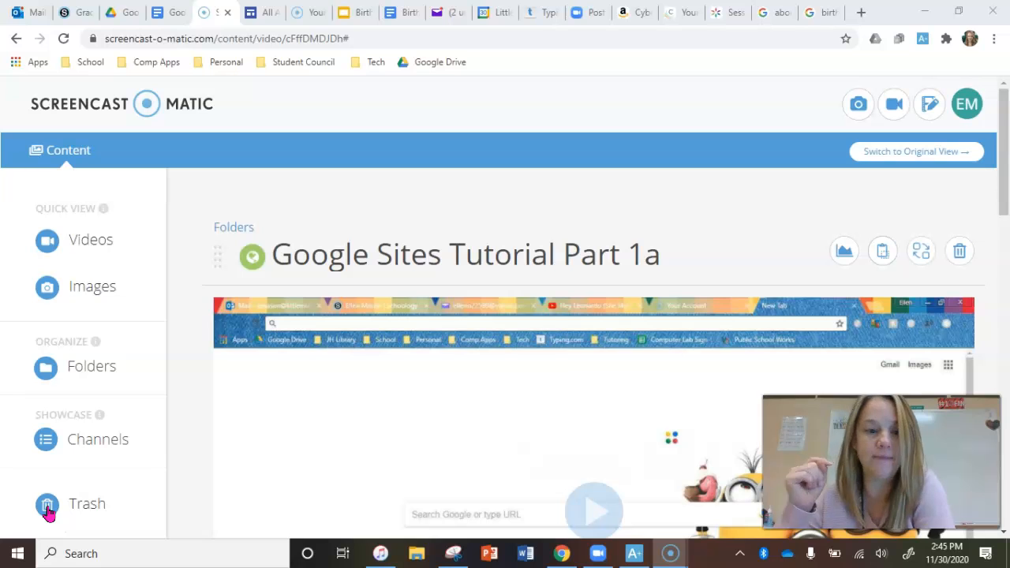
{"action": "left_click", "coordinate": [39, 533]}
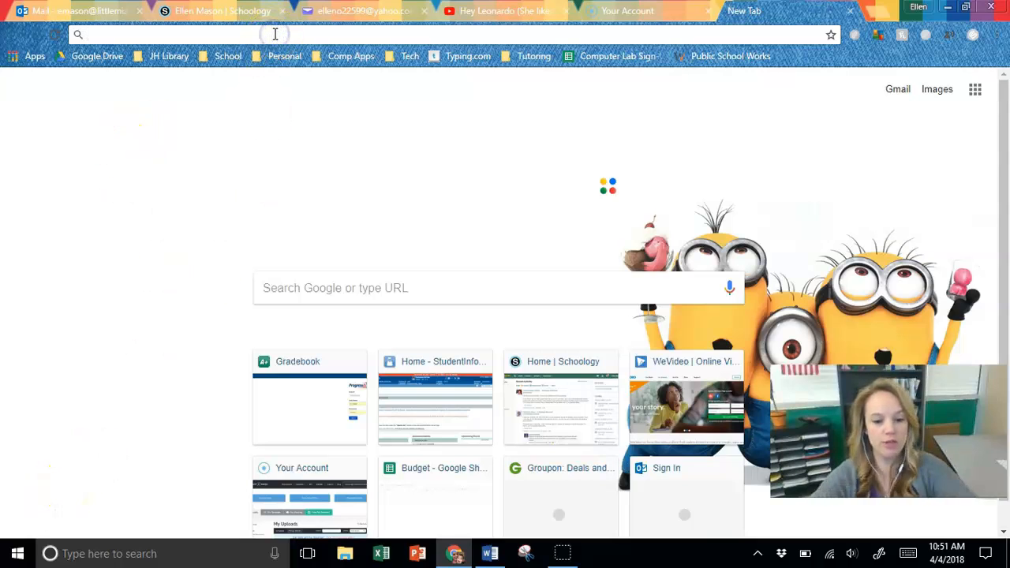
- Search the web for "google drive", open the Google Drive site and sign in with the account's e-mail
{"action": "type", "text": "google drive"}
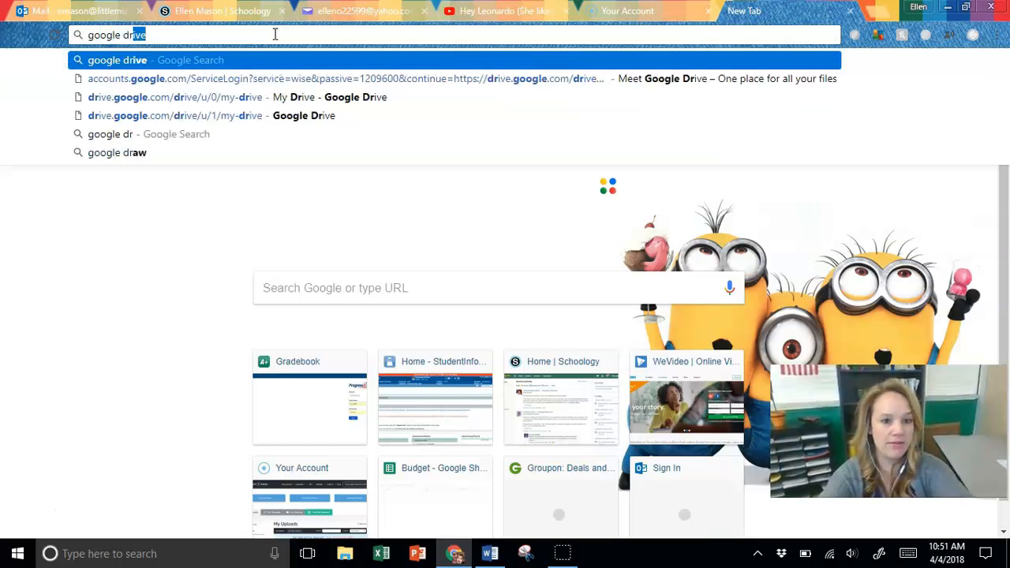
{"action": "key", "text": "Return"}
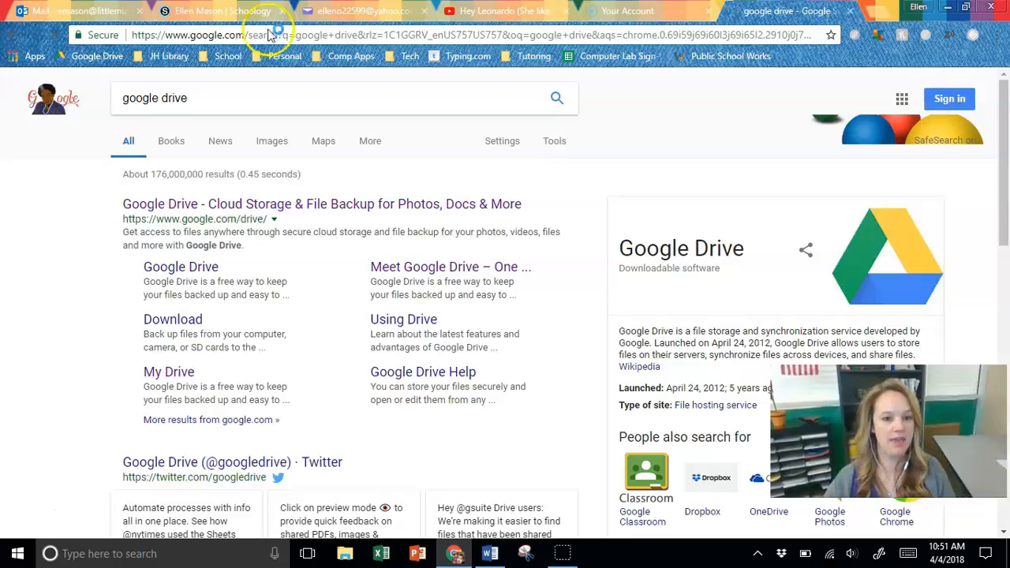
{"action": "left_click", "coordinate": [200, 206]}
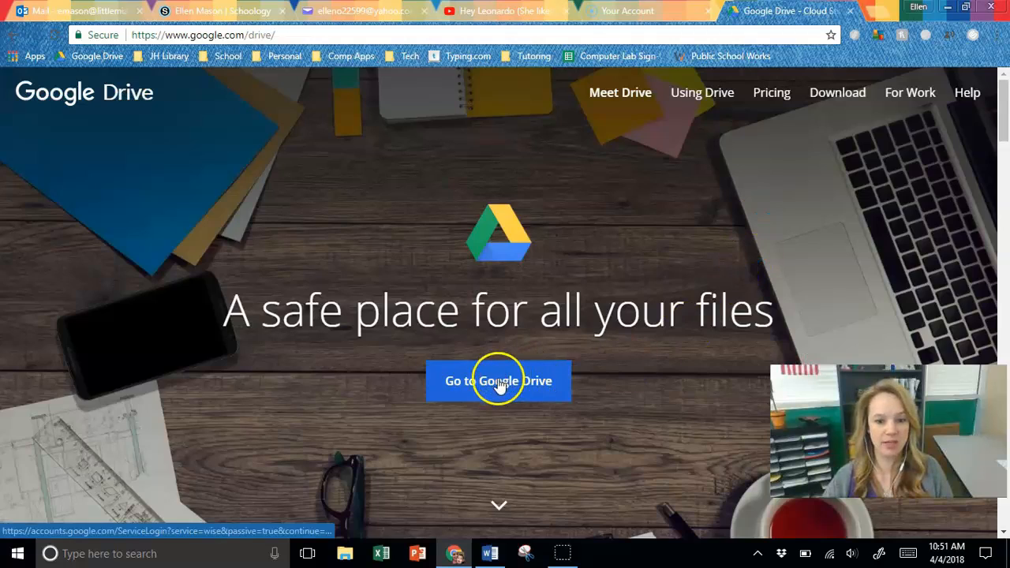
{"action": "left_click", "coordinate": [499, 380]}
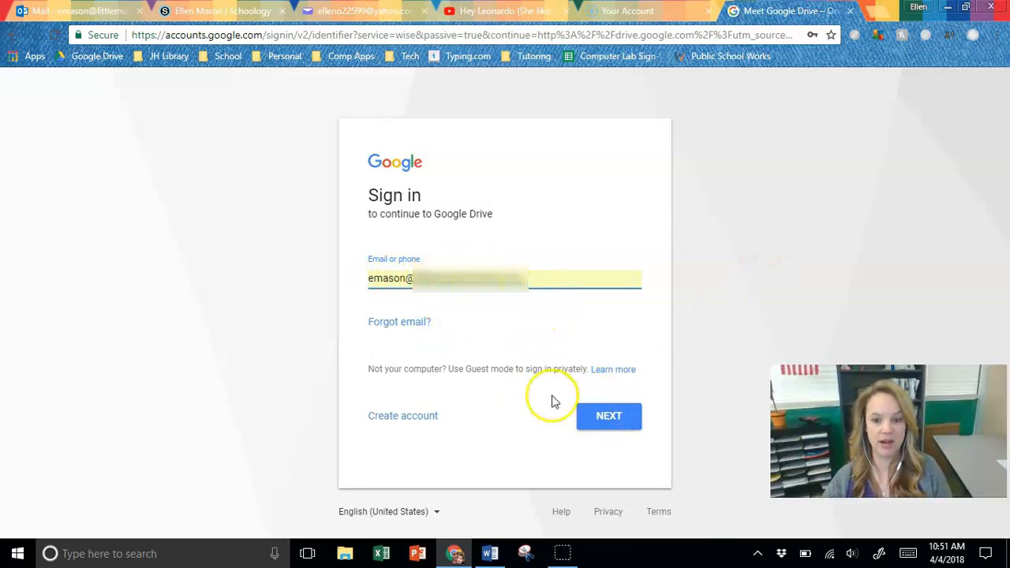
{"action": "left_click", "coordinate": [615, 416]}
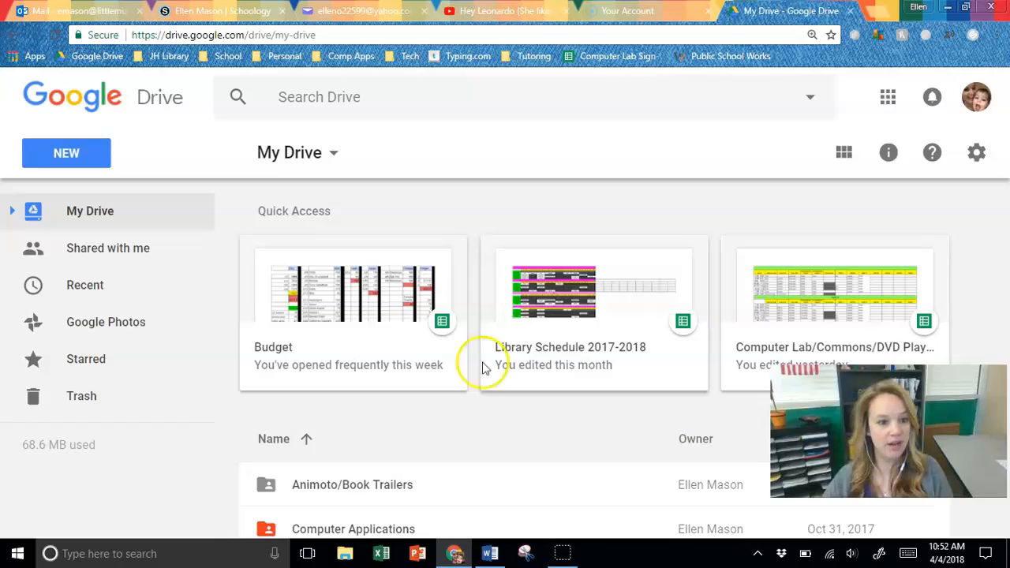
- Create a new Google Sites website from My Drive
{"action": "left_click", "coordinate": [81, 164]}
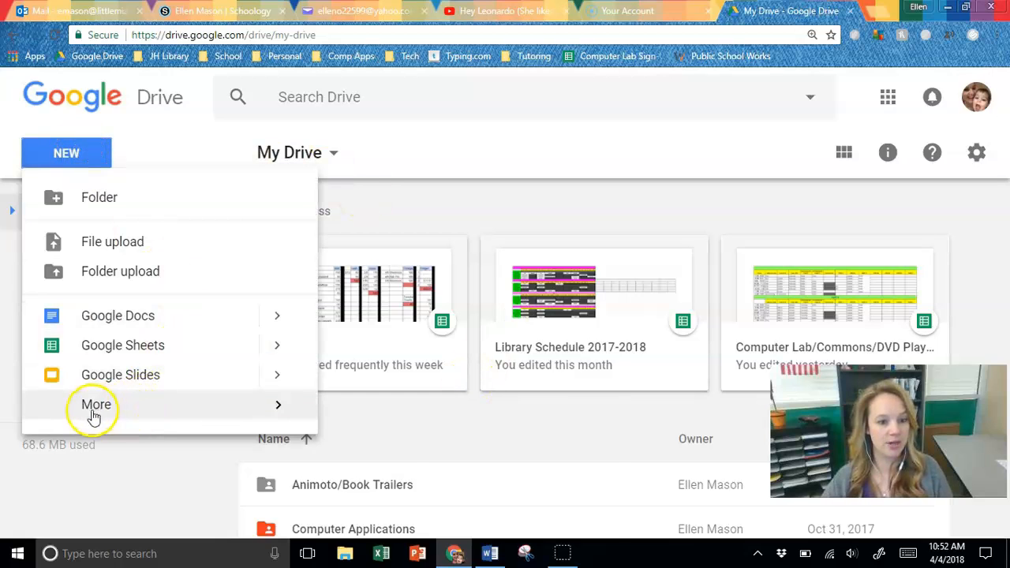
{"action": "mouse_move", "coordinate": [106, 409]}
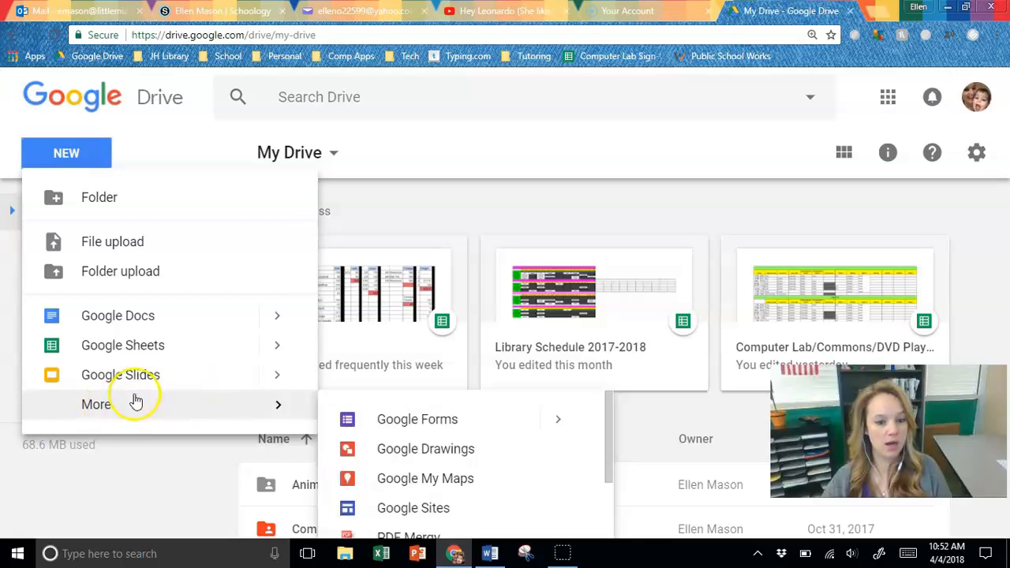
{"action": "scroll", "coordinate": [485, 444], "scroll_direction": "down", "scroll_amount": 2}
{"action": "scroll", "coordinate": [489, 444], "scroll_direction": "down", "scroll_amount": 1}
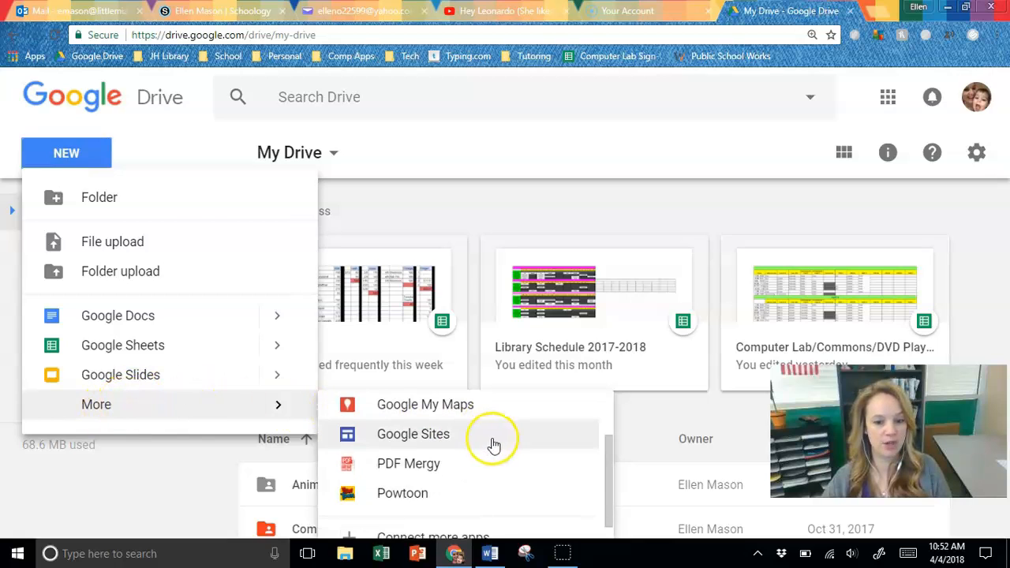
{"action": "left_click", "coordinate": [426, 442]}
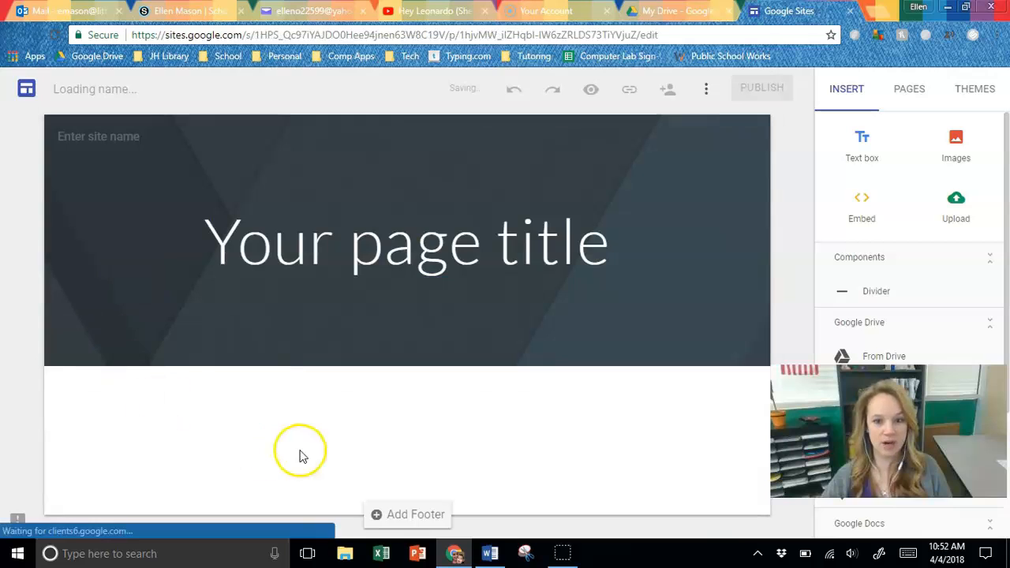
{"action": "left_click", "coordinate": [490, 553]}
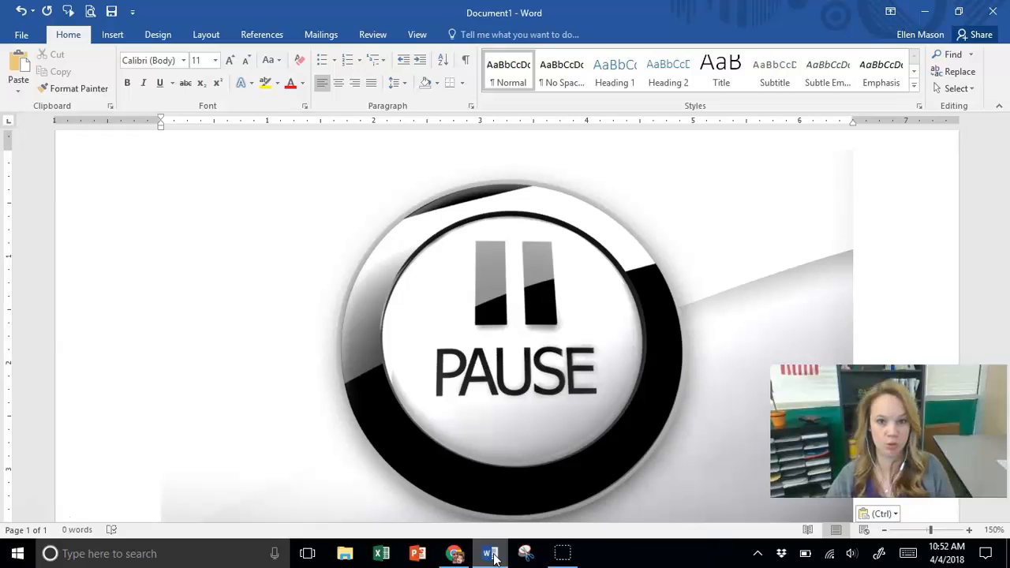
{"action": "left_click", "coordinate": [27, 514]}
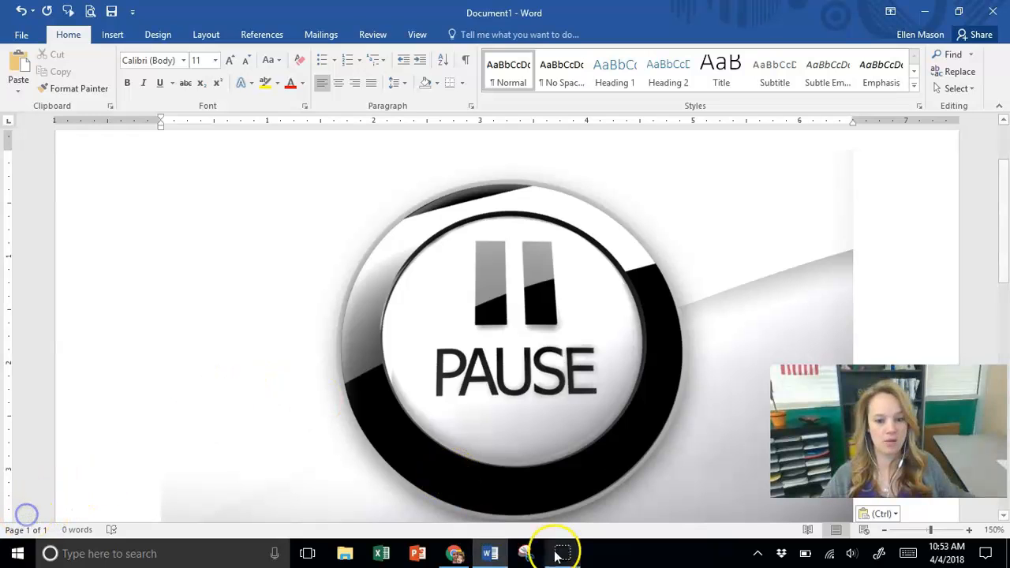
{"action": "left_click", "coordinate": [454, 553]}
- Rename the untitled site document "Olde English Bulldogs" and apply the same text as the site name in the header
{"action": "mouse_move", "coordinate": [430, 264]}
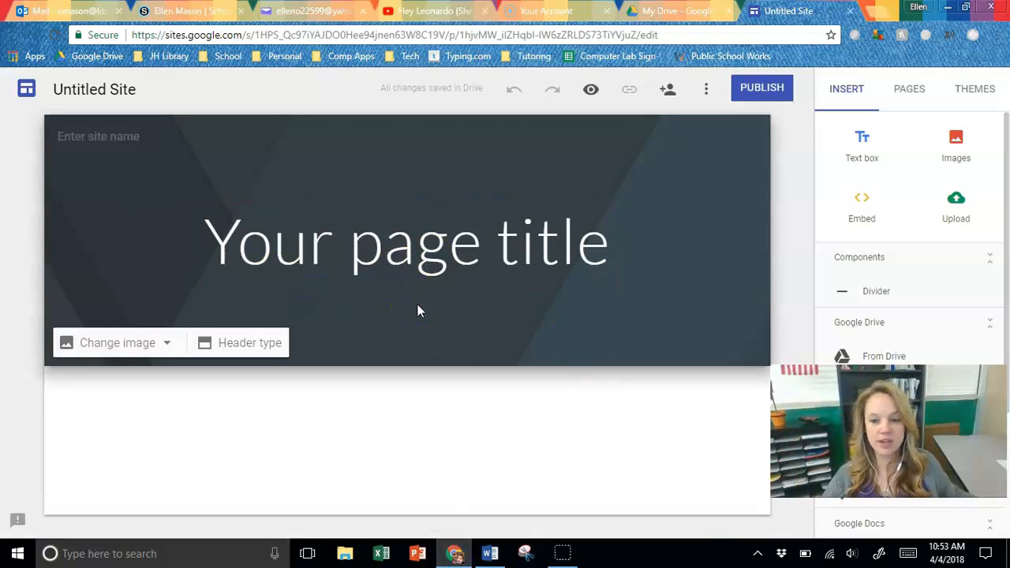
{"action": "left_click", "coordinate": [83, 91]}
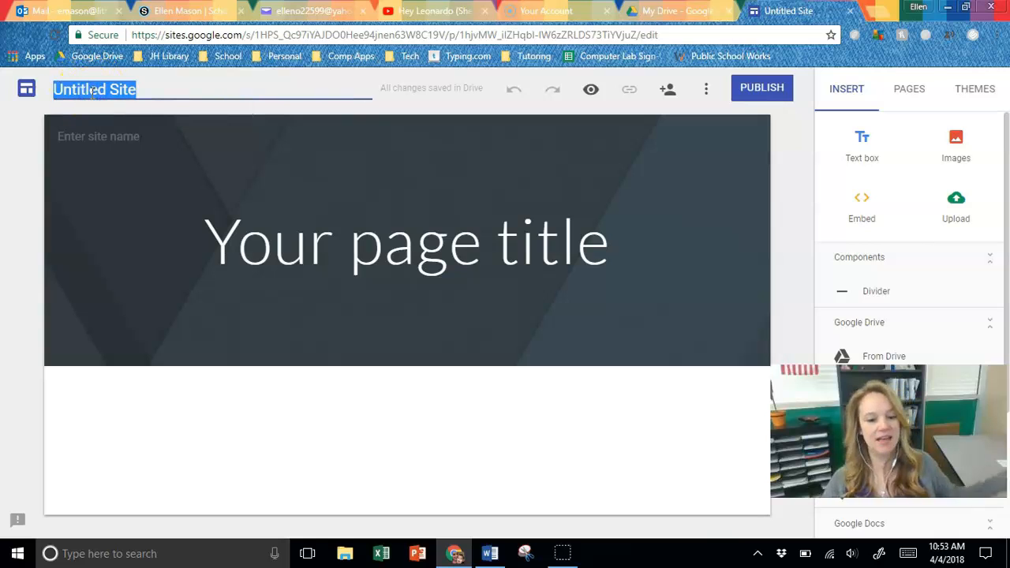
{"action": "type", "text": "Olde tl"}
{"action": "key", "text": "BackSpace"}
{"action": "key", "text": "BackSpace"}
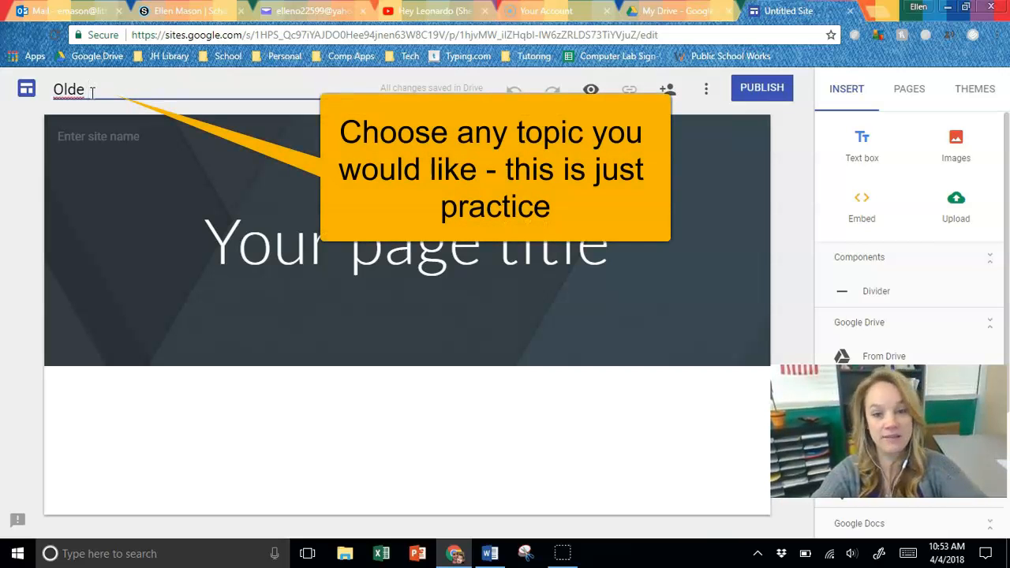
{"action": "type", "text": "English Bulldogs"}
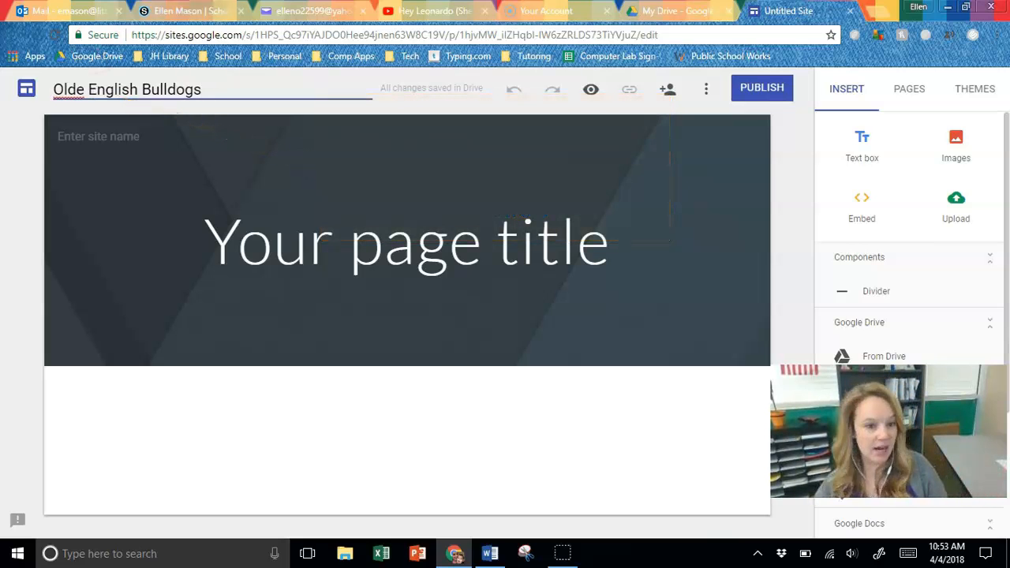
{"action": "left_click", "coordinate": [116, 262]}
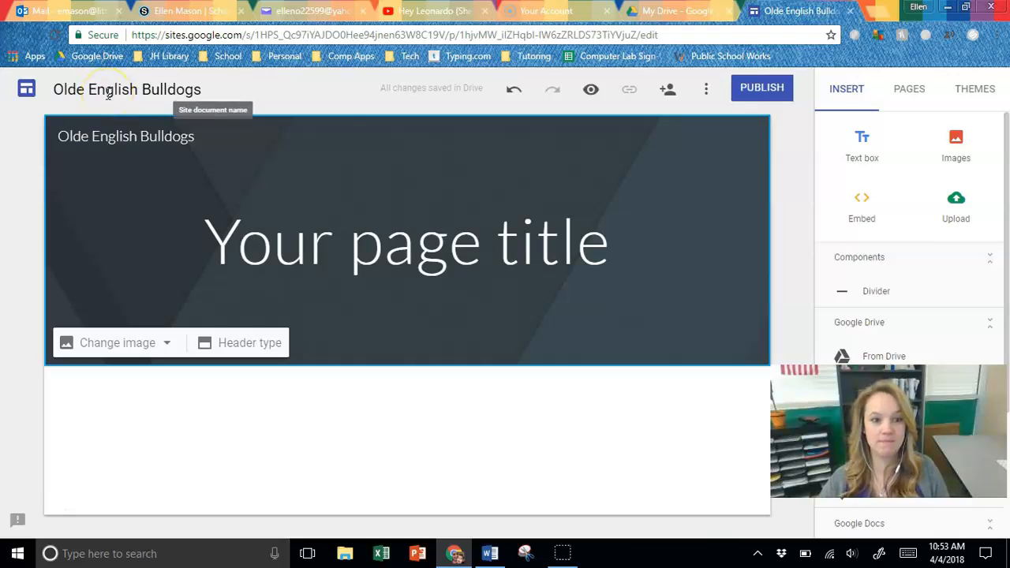
{"action": "left_click", "coordinate": [490, 554]}
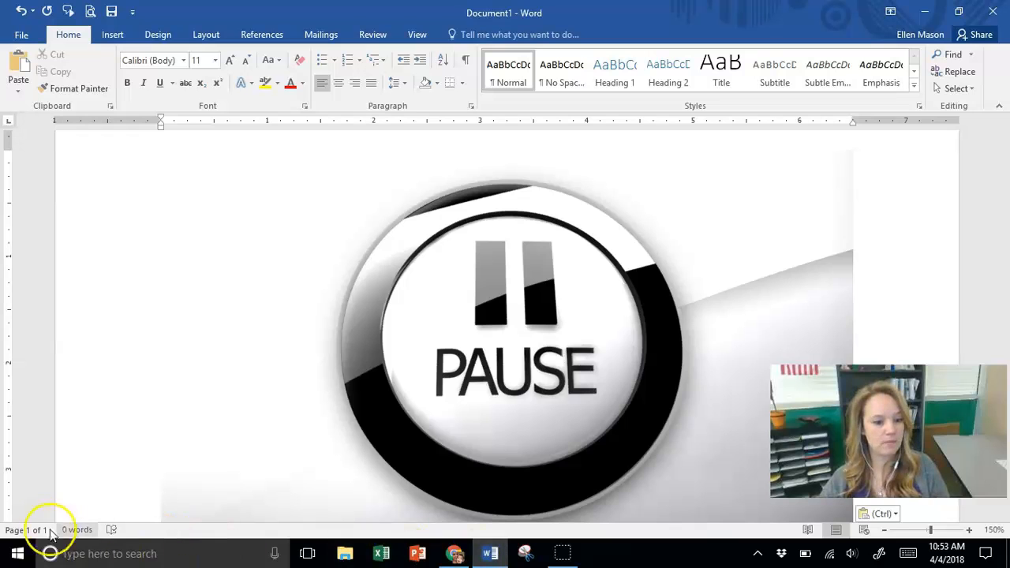
{"action": "left_click", "coordinate": [454, 551]}
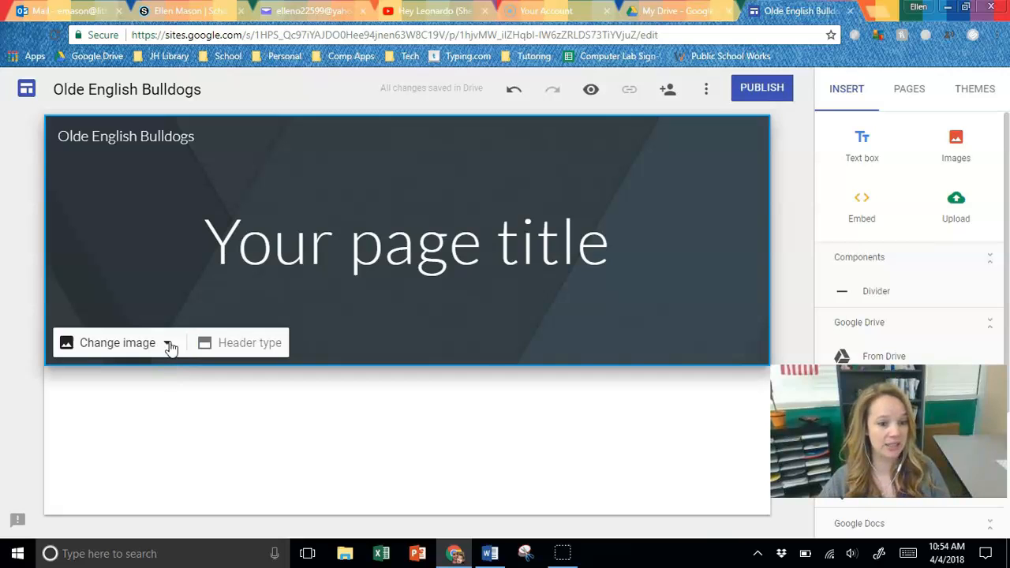
- Try the Large banner and Title only header types, and set the header back to Banner
{"action": "left_click", "coordinate": [237, 343]}
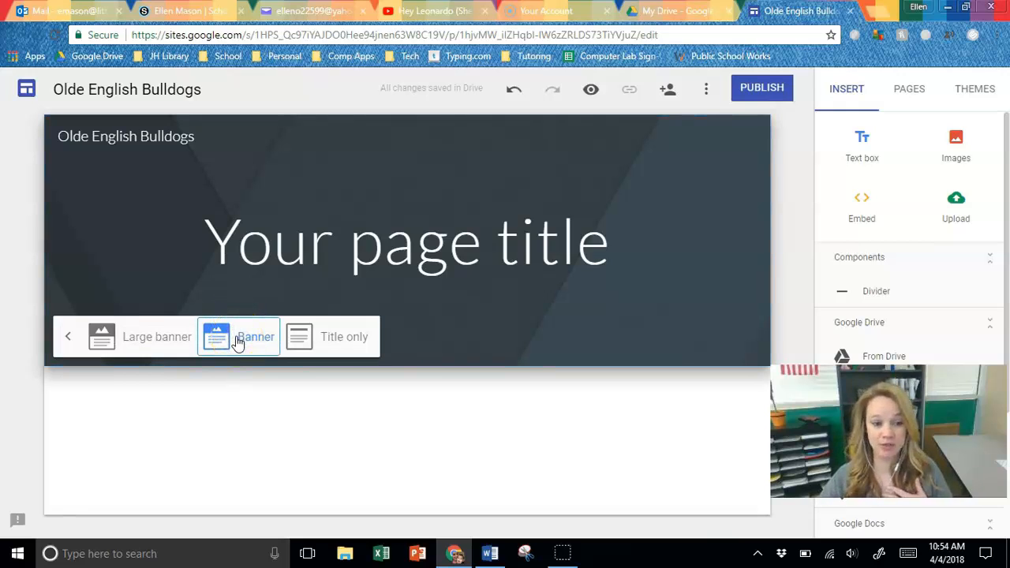
{"action": "left_click", "coordinate": [147, 336]}
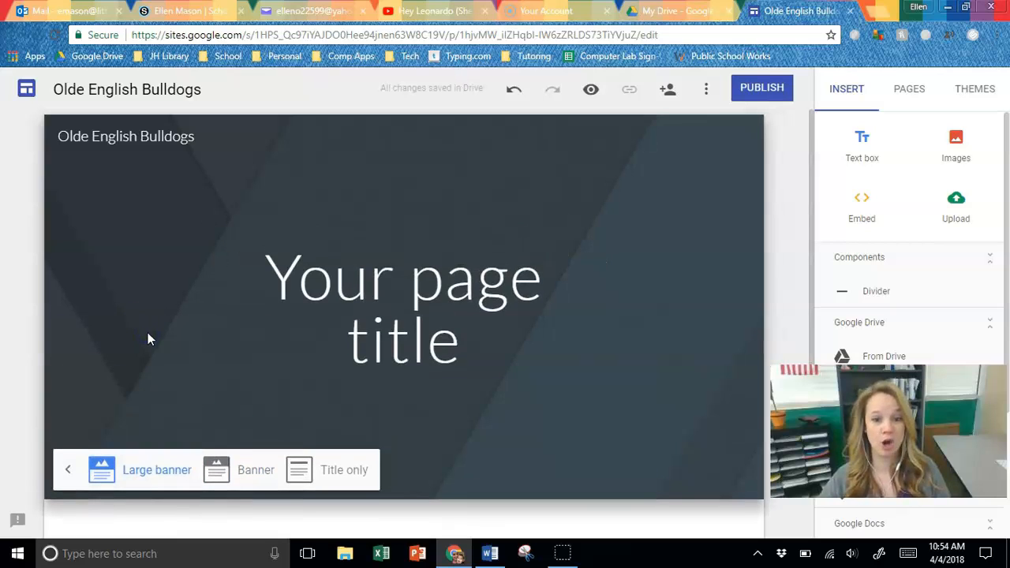
{"action": "left_click", "coordinate": [347, 471]}
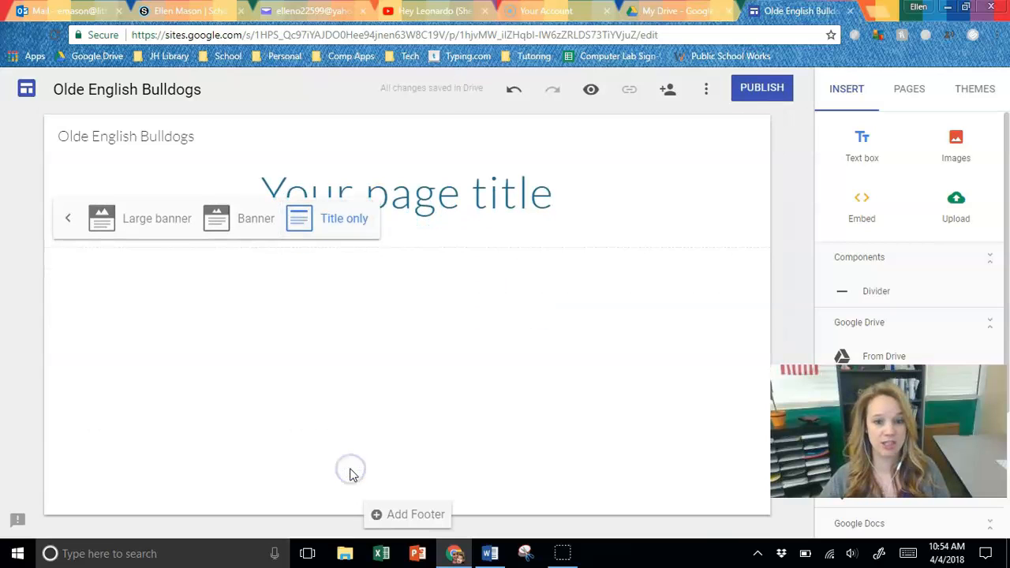
{"action": "left_click", "coordinate": [239, 218]}
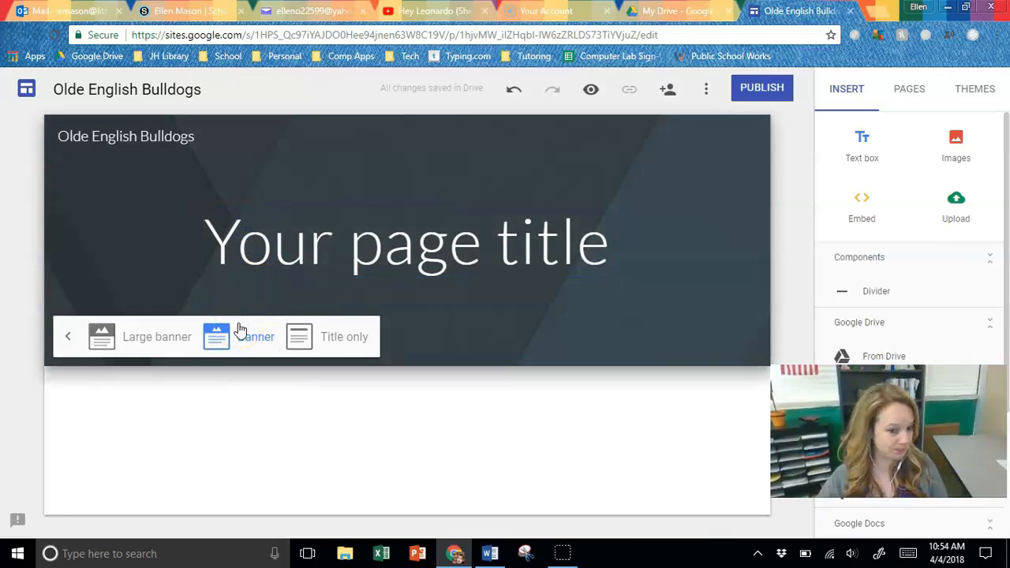
{"action": "left_click", "coordinate": [72, 338]}
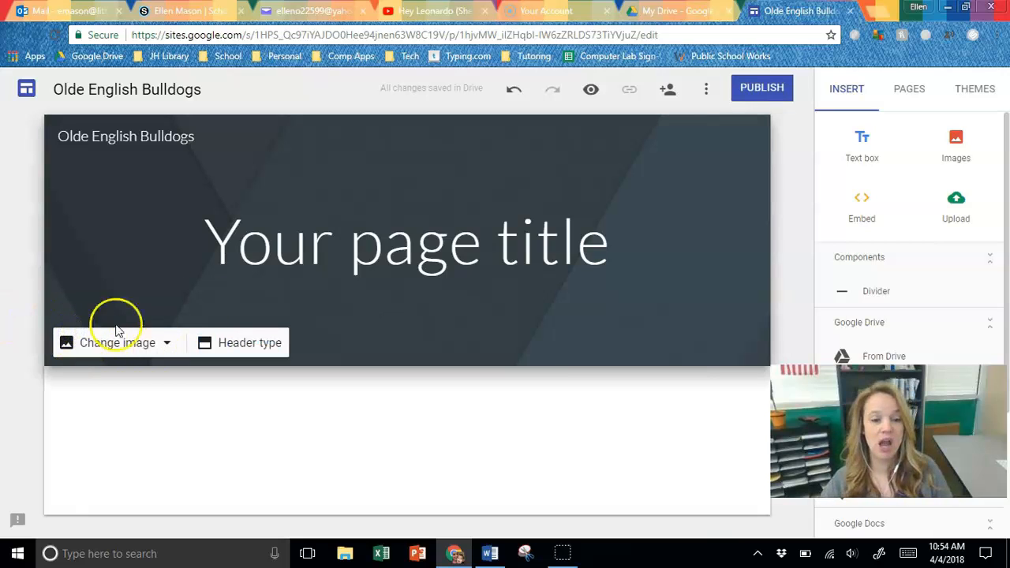
- Replace the placeholder page title in the header with "Olde English Bulldogs"
{"action": "left_click", "coordinate": [483, 254]}
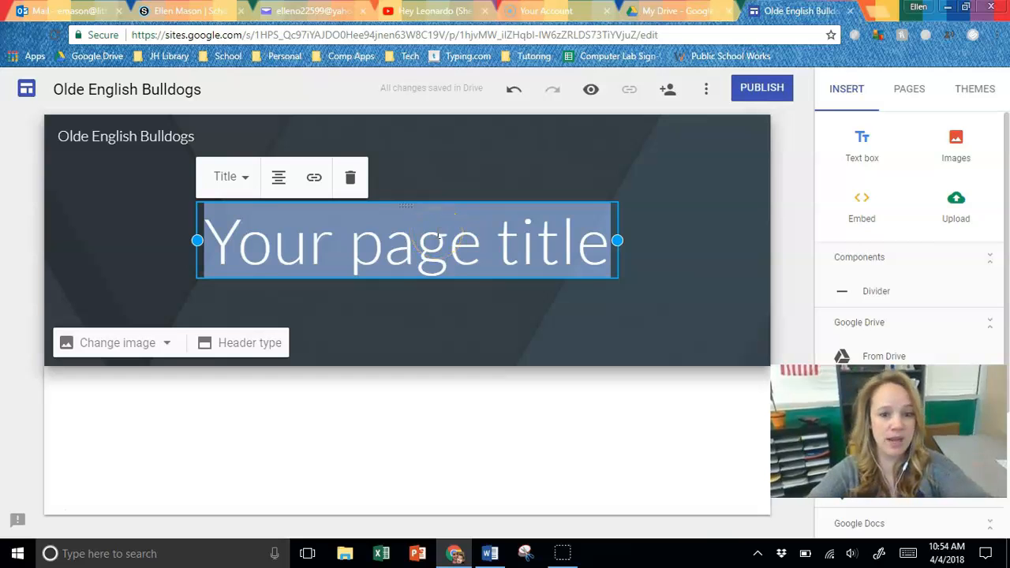
{"action": "type", "text": "Olde E"}
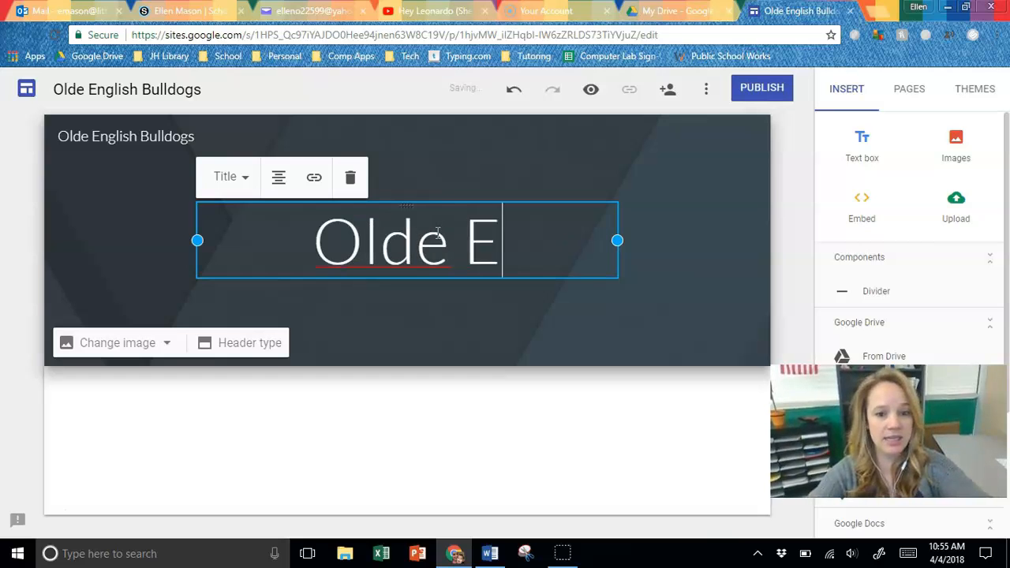
{"action": "type", "text": "nglish Bulldogs"}
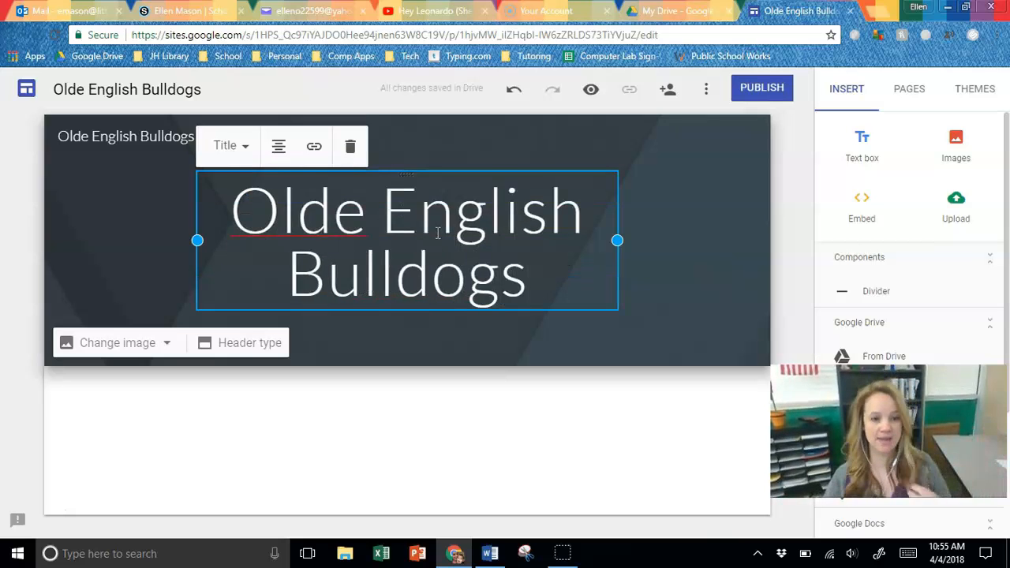
- Try the Normal text, Heading and Subheading styles on the page title, and set it back to Title
{"action": "left_click", "coordinate": [251, 153]}
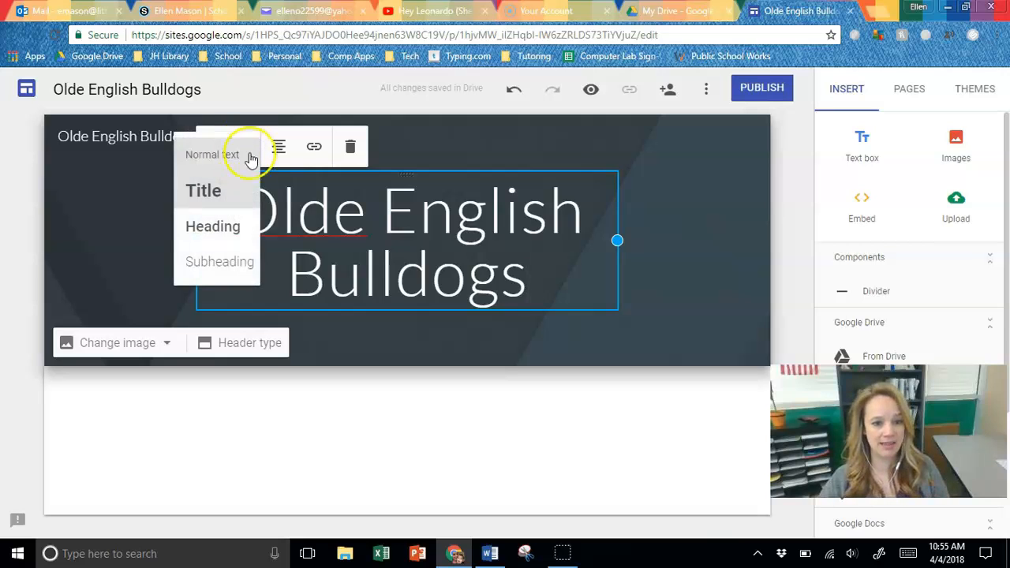
{"action": "left_click", "coordinate": [230, 158]}
{"action": "left_click", "coordinate": [248, 197]}
{"action": "left_click", "coordinate": [255, 282]}
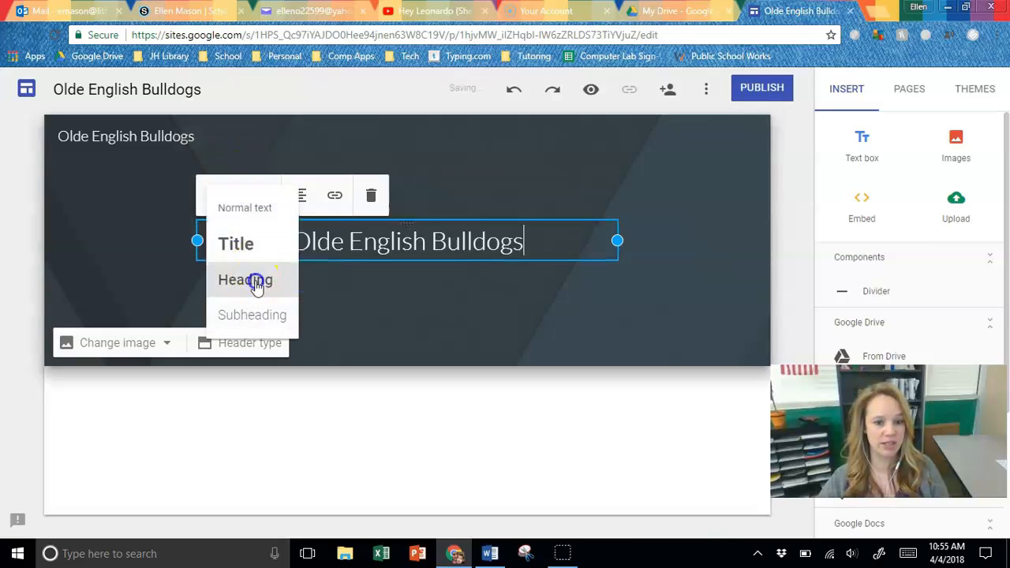
{"action": "left_click", "coordinate": [258, 199]}
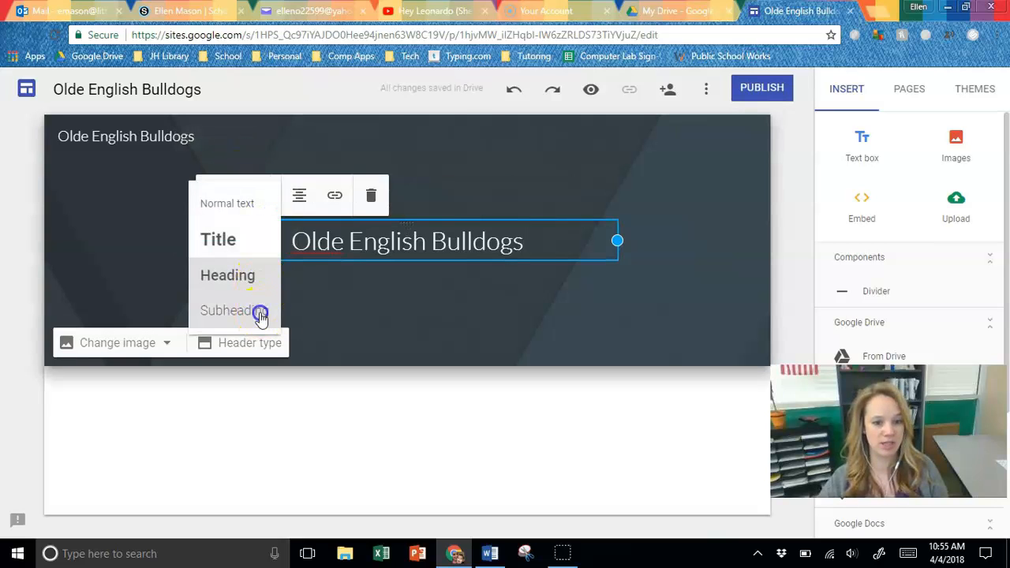
{"action": "left_click", "coordinate": [260, 316]}
{"action": "left_click", "coordinate": [244, 200]}
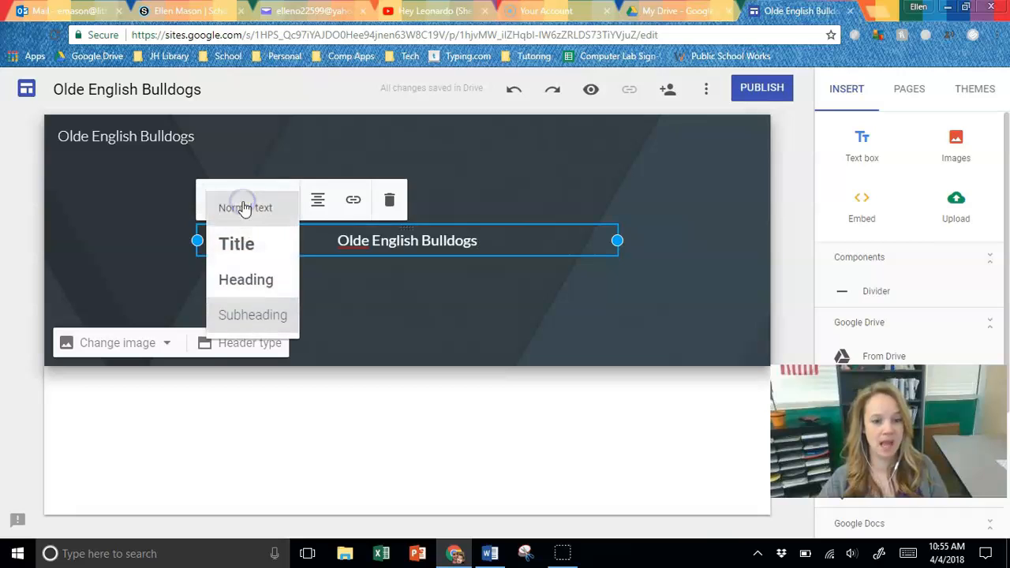
{"action": "left_click", "coordinate": [261, 246]}
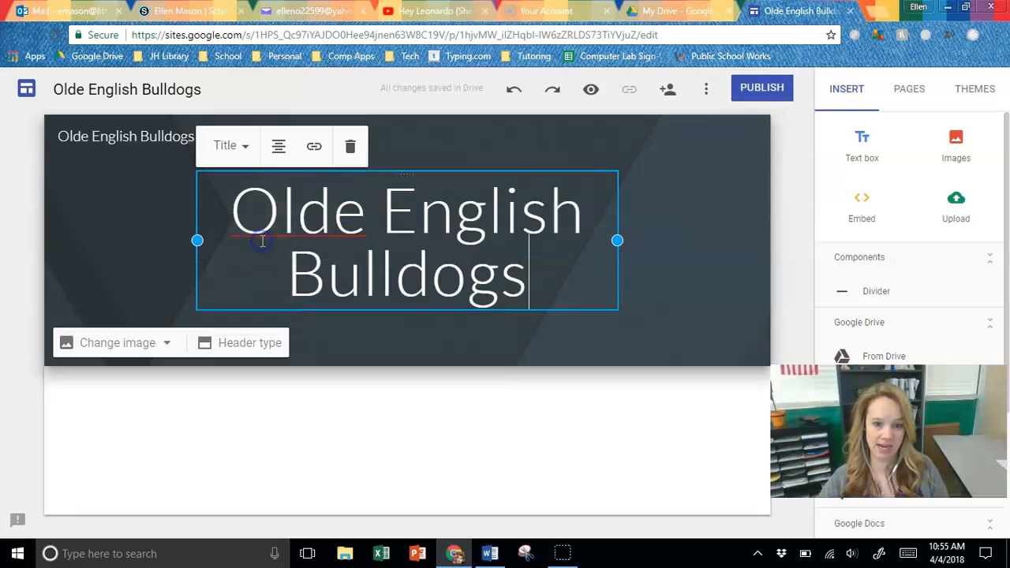
- Try left, centre and right alignment on the page title, and set it to justified
{"action": "left_click", "coordinate": [279, 148]}
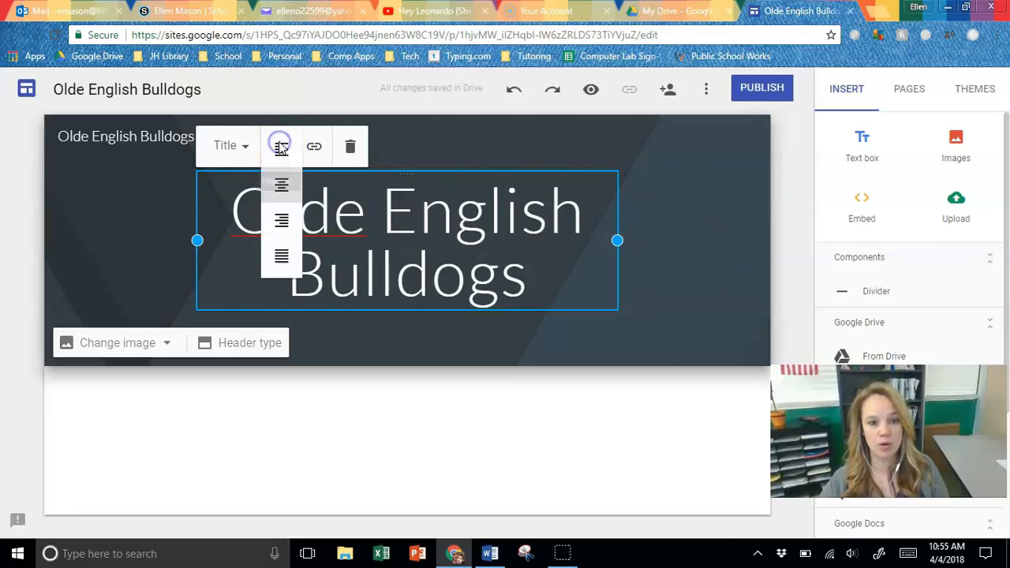
{"action": "left_click", "coordinate": [279, 154]}
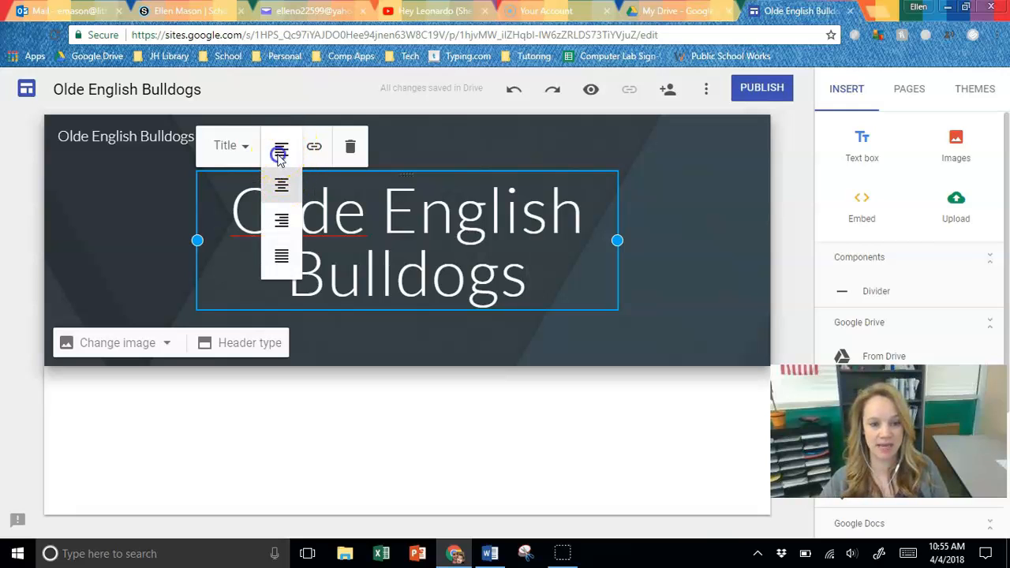
{"action": "left_click", "coordinate": [279, 150]}
{"action": "left_click", "coordinate": [293, 186]}
{"action": "left_click", "coordinate": [284, 152]}
{"action": "left_click", "coordinate": [290, 224]}
{"action": "left_click", "coordinate": [278, 149]}
{"action": "left_click", "coordinate": [281, 261]}
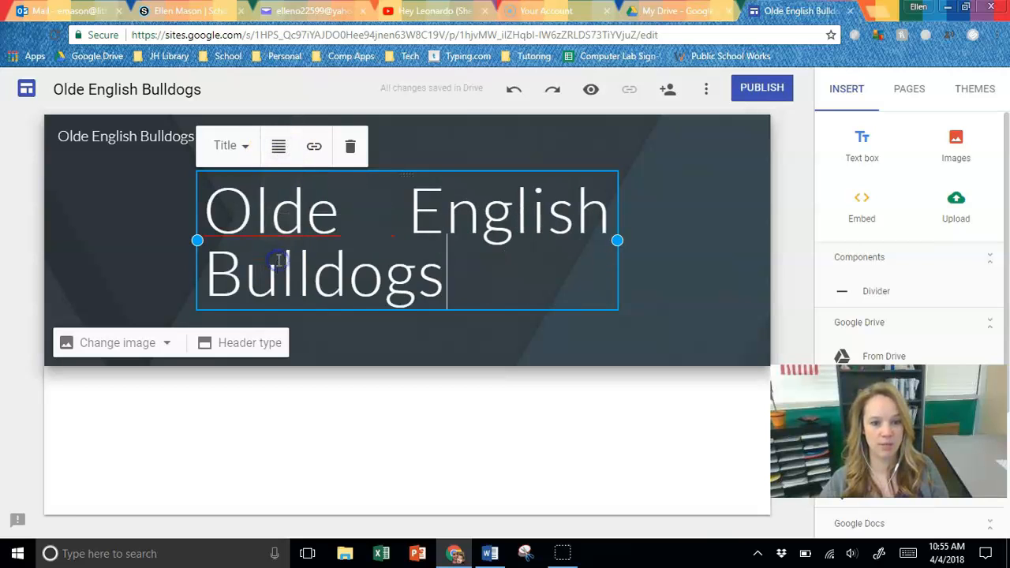
- Centre-align the page title in the header
{"action": "left_click", "coordinate": [280, 150]}
{"action": "left_click", "coordinate": [285, 190]}
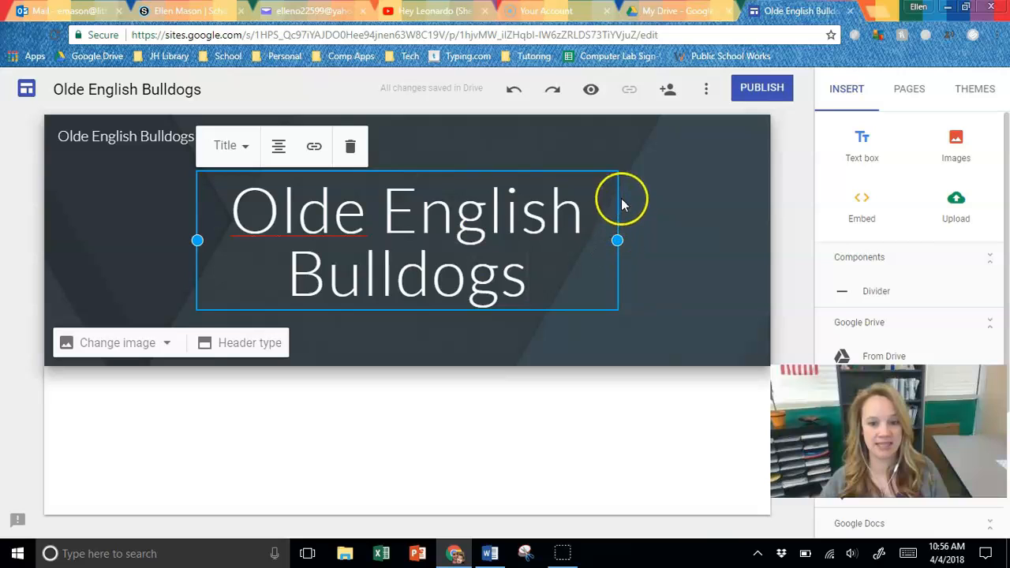
- Try widening the title box on both sides until the title fits on one line, and narrow it until the title wraps to three lines
{"action": "left_click_drag", "start_coordinate": [617, 239], "coordinate": [727, 239]}
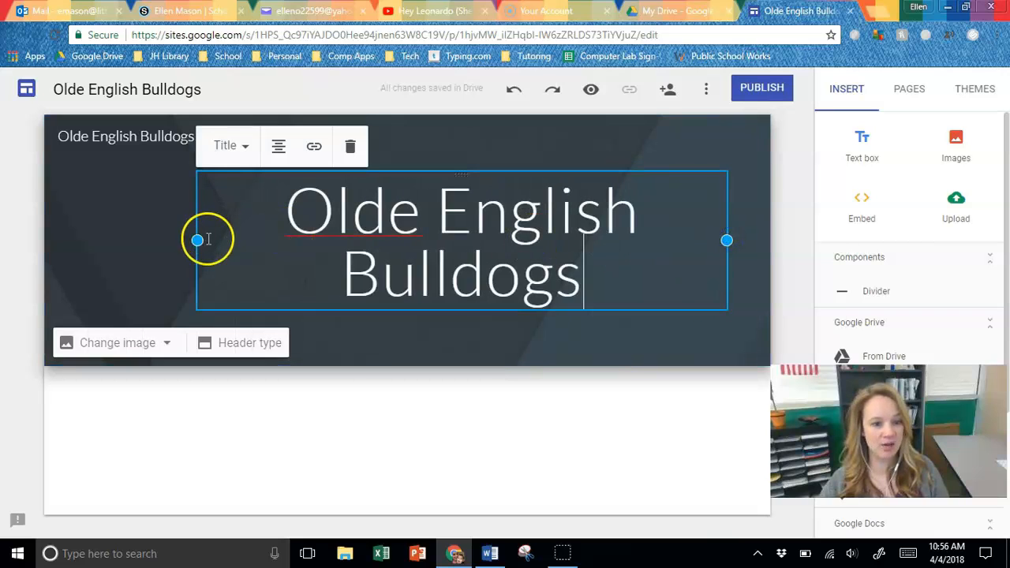
{"action": "left_click_drag", "start_coordinate": [198, 239], "coordinate": [86, 245]}
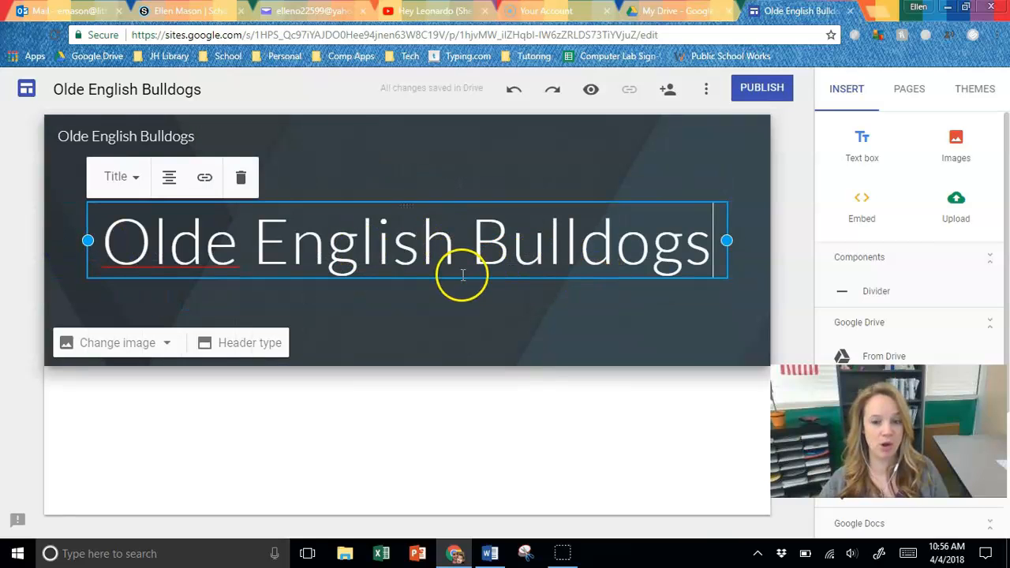
{"action": "left_click_drag", "start_coordinate": [727, 241], "coordinate": [422, 294]}
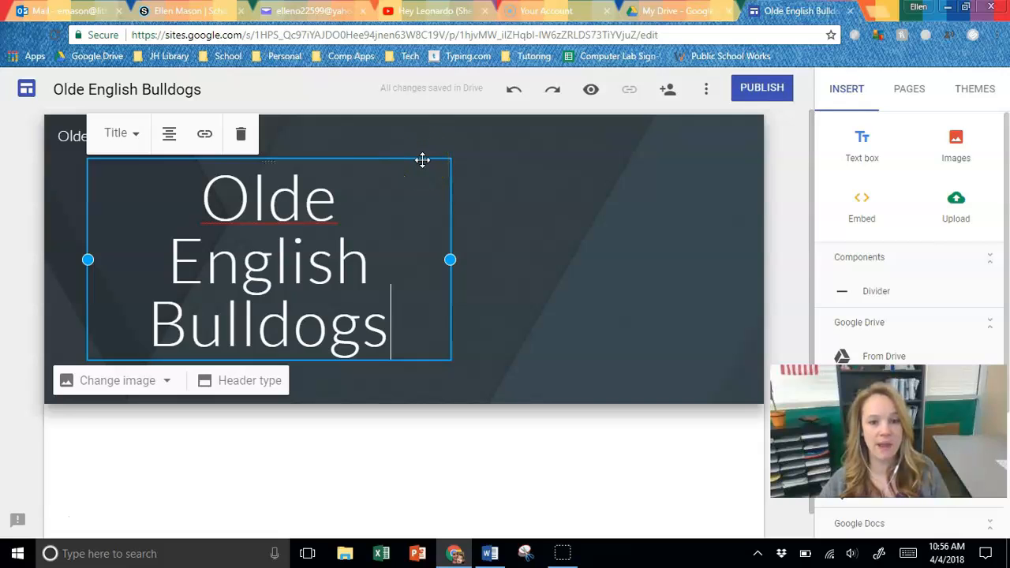
- Try moving the narrowed title box to the right side of the header and back towards the left
{"action": "left_click_drag", "start_coordinate": [422, 160], "coordinate": [527, 210]}
{"action": "left_click", "coordinate": [563, 160]}
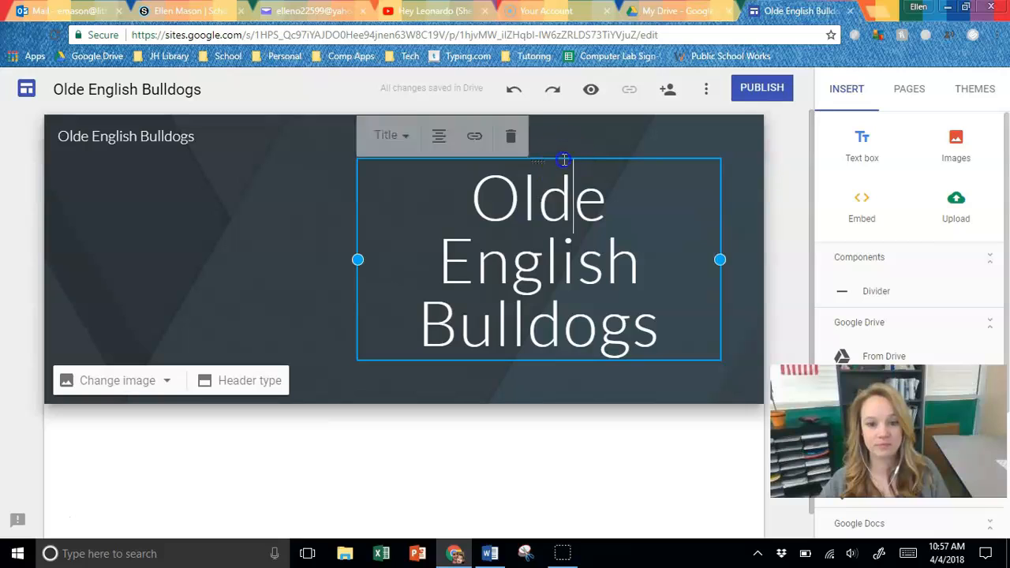
{"action": "left_click_drag", "start_coordinate": [563, 160], "coordinate": [544, 164]}
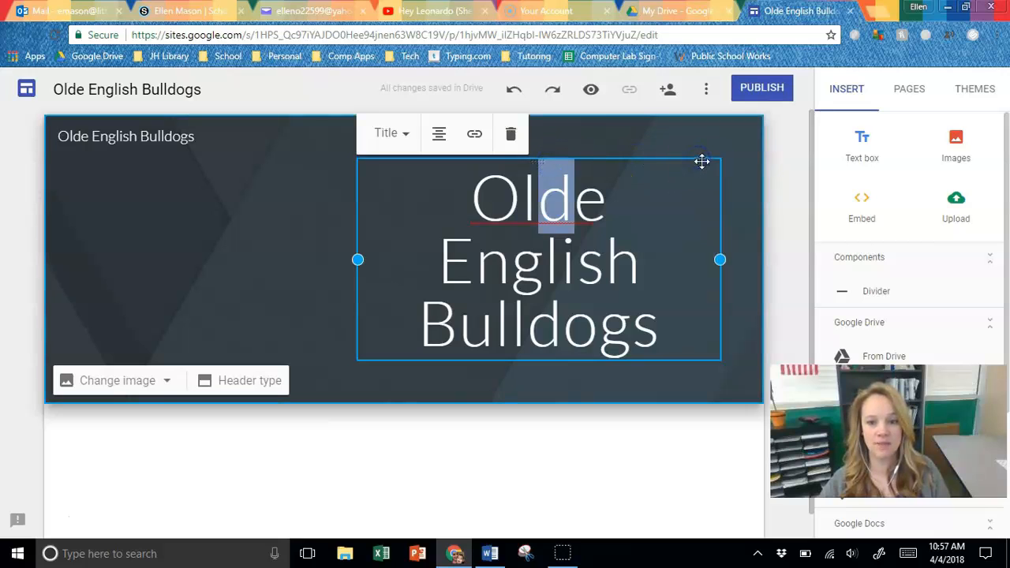
{"action": "left_click_drag", "start_coordinate": [702, 161], "coordinate": [403, 169]}
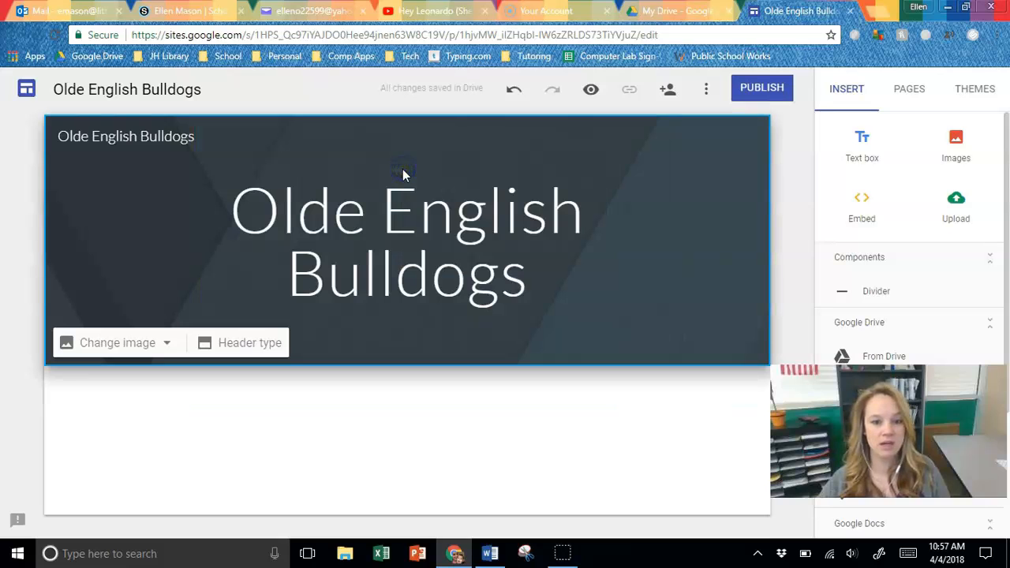
{"action": "left_click", "coordinate": [437, 271]}
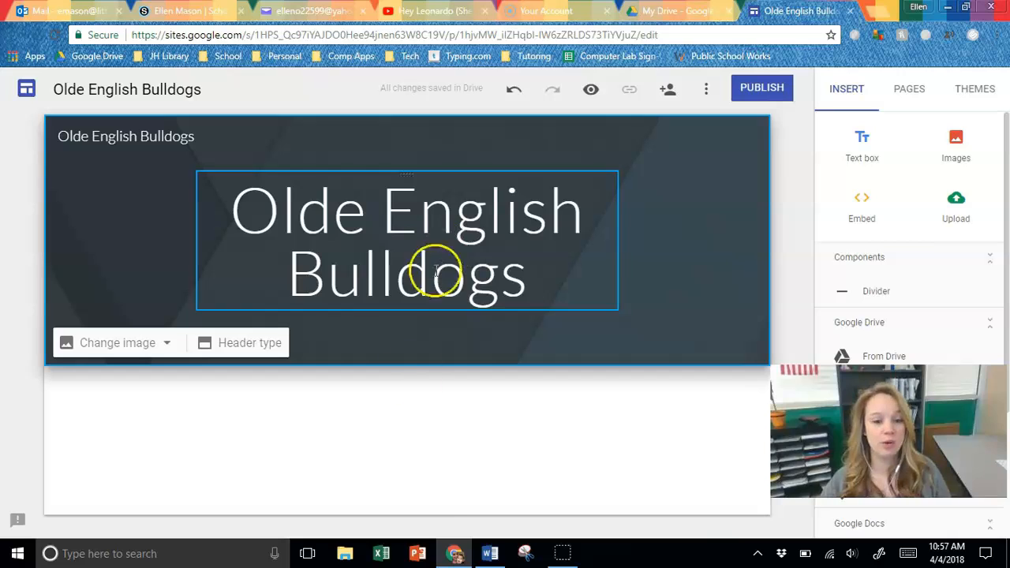
{"action": "left_click", "coordinate": [490, 549]}
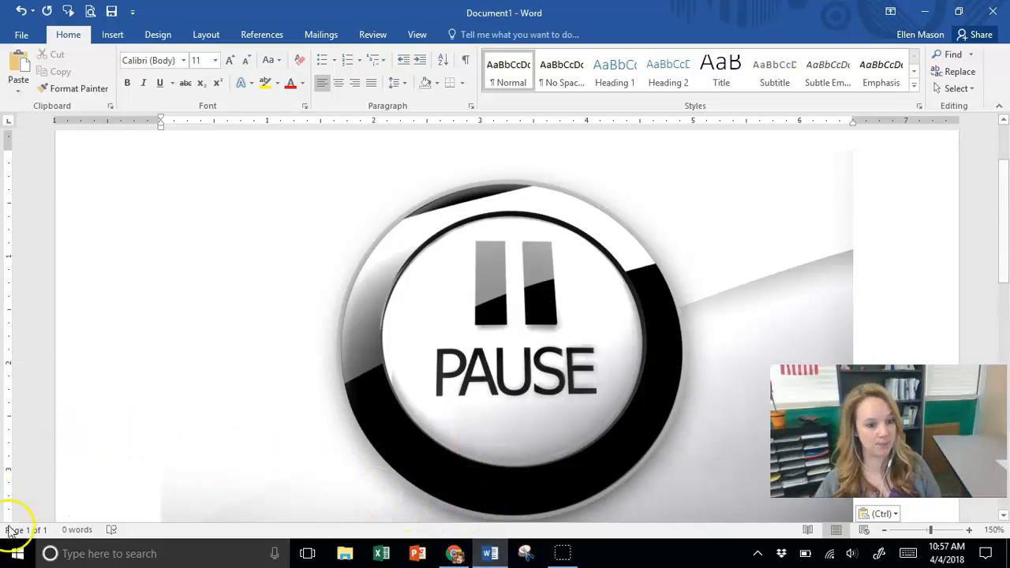
{"action": "left_click", "coordinate": [455, 553]}
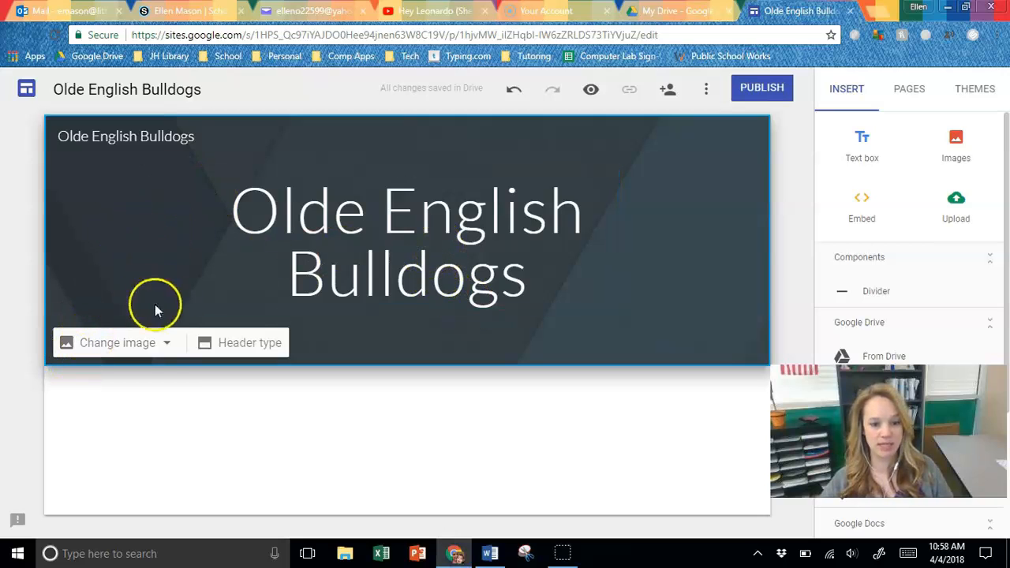
- Open the image selection for the header background and browse the gallery's photos and solid colours
{"action": "left_click", "coordinate": [164, 348]}
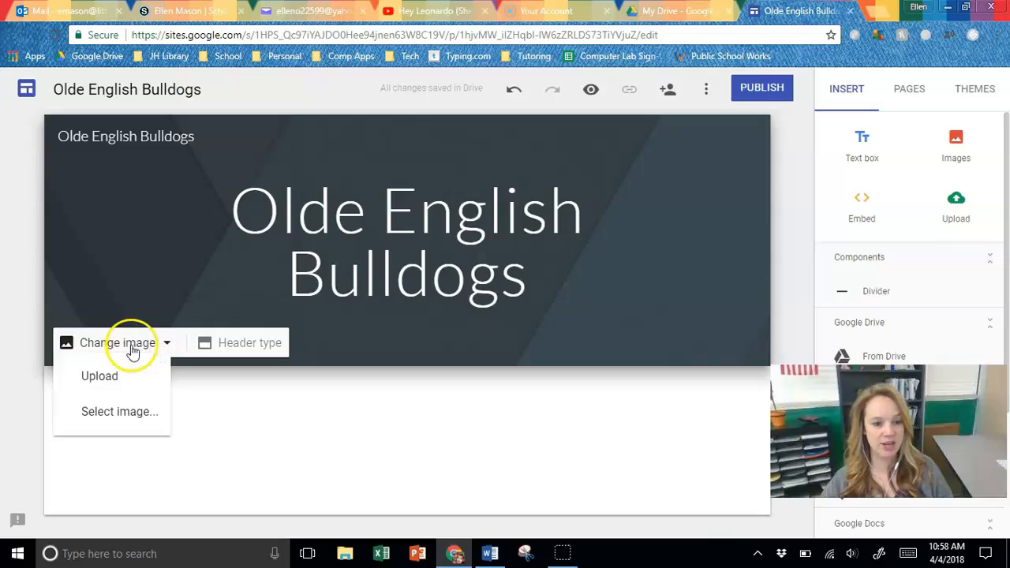
{"action": "left_click", "coordinate": [118, 425]}
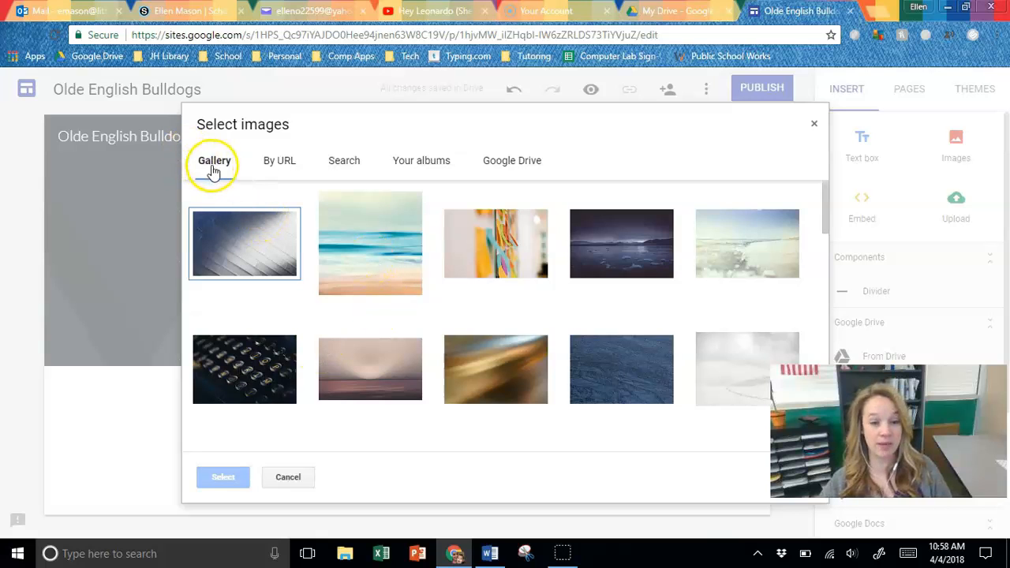
{"action": "scroll", "coordinate": [516, 266], "scroll_direction": "down", "scroll_amount": 6}
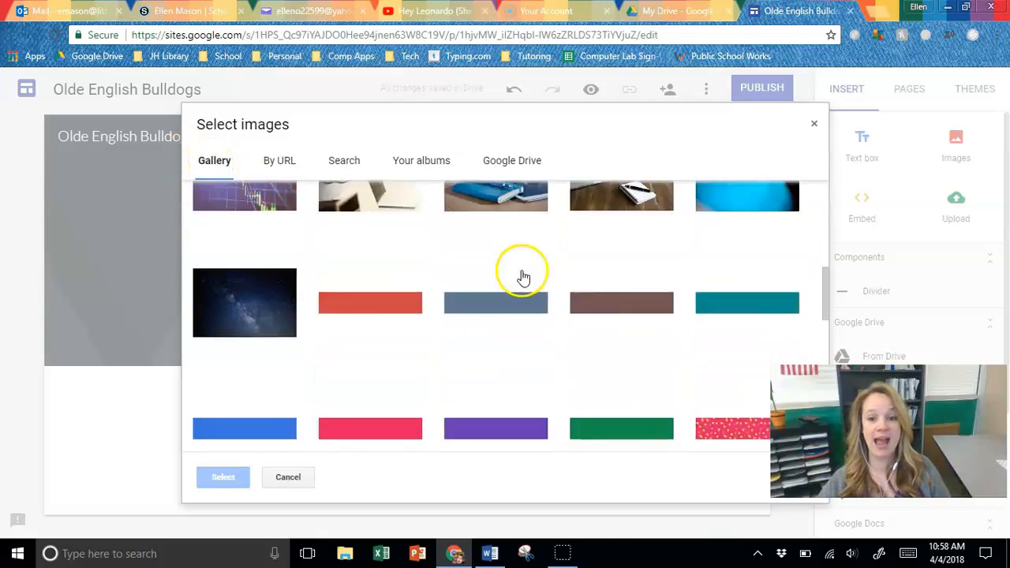
{"action": "scroll", "coordinate": [523, 276], "scroll_direction": "down", "scroll_amount": 5}
{"action": "scroll", "coordinate": [523, 276], "scroll_direction": "up", "scroll_amount": 10}
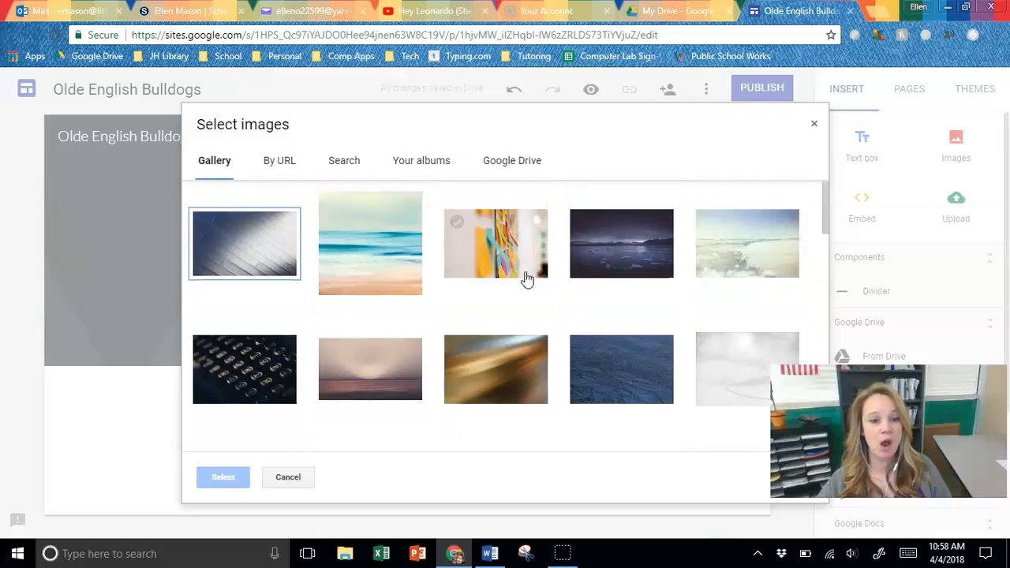
- Search Google for "backgrounds" within the header image selection and look over the results
{"action": "left_click", "coordinate": [343, 162]}
{"action": "left_click", "coordinate": [345, 209]}
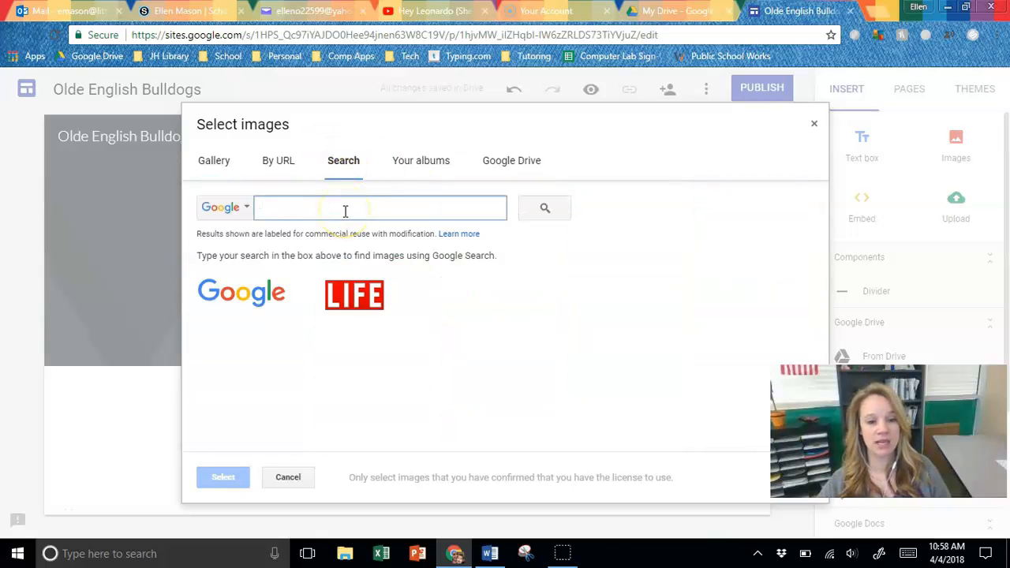
{"action": "type", "text": "back"}
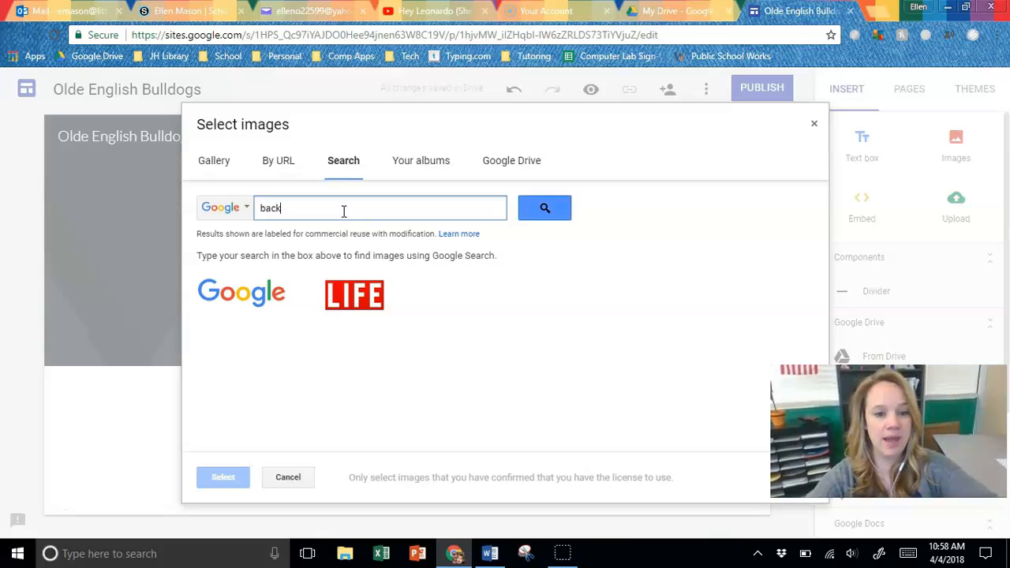
{"action": "type", "text": "grounds"}
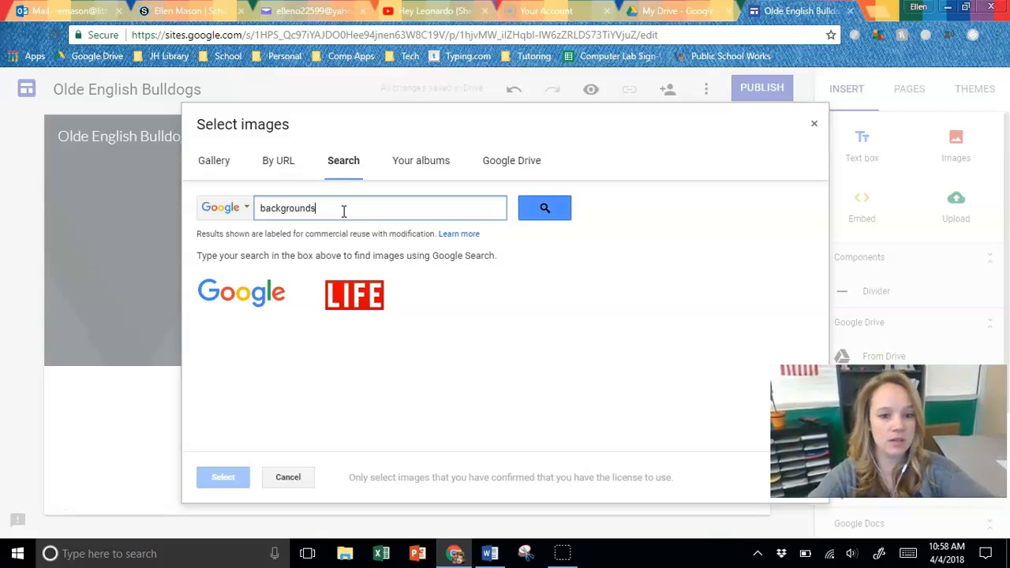
{"action": "key", "text": "Return"}
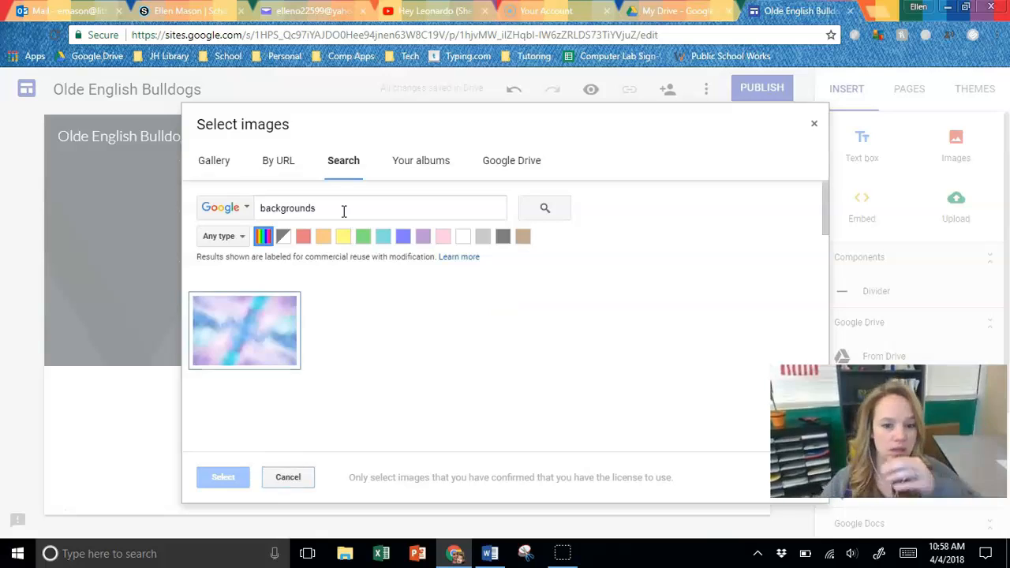
{"action": "left_click", "coordinate": [359, 208]}
{"action": "scroll", "coordinate": [584, 357], "scroll_direction": "down", "scroll_amount": 1}
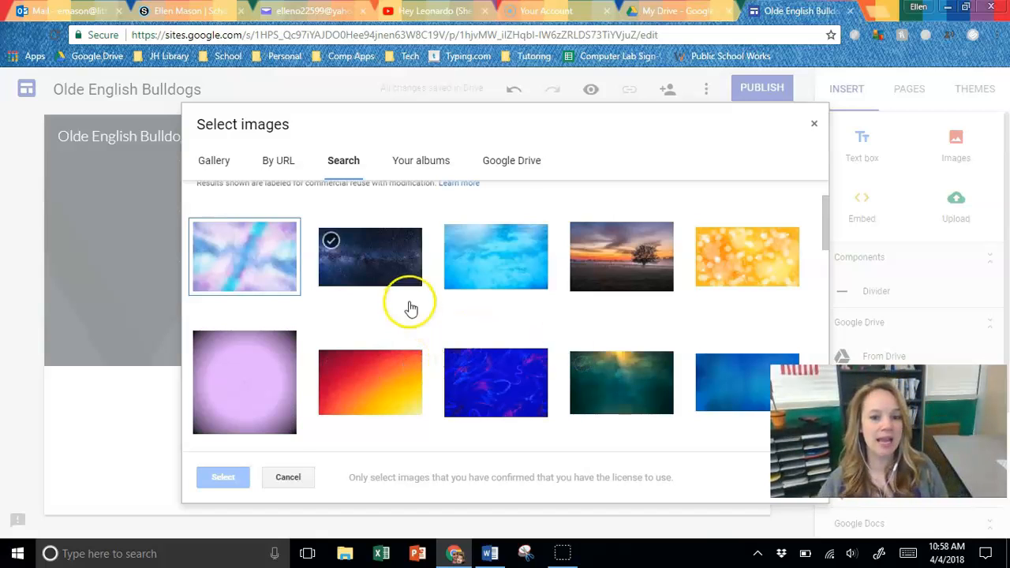
{"action": "scroll", "coordinate": [408, 302], "scroll_direction": "up", "scroll_amount": 2}
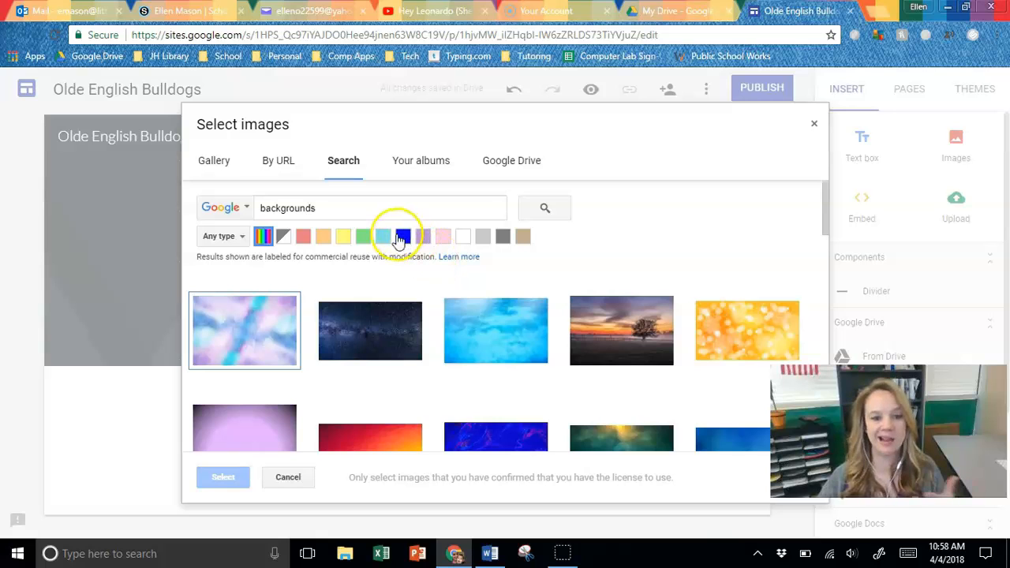
- Filter the background images by green and set the green and blue picture with blurred light circles as the header image
{"action": "left_click", "coordinate": [364, 238]}
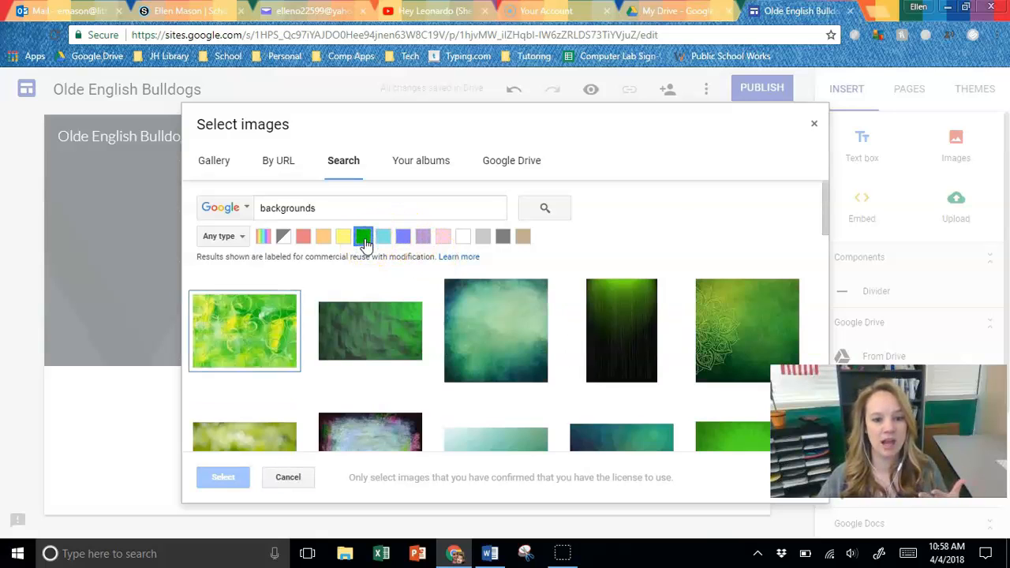
{"action": "scroll", "coordinate": [611, 403], "scroll_direction": "down", "scroll_amount": 1}
{"action": "scroll", "coordinate": [612, 403], "scroll_direction": "down", "scroll_amount": 4}
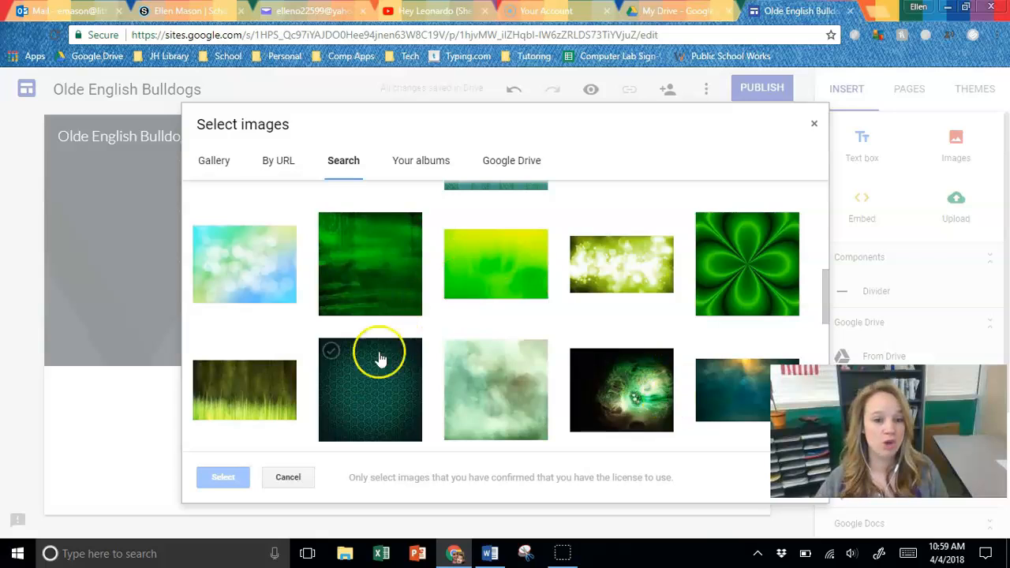
{"action": "left_click", "coordinate": [239, 277]}
{"action": "left_click", "coordinate": [224, 476]}
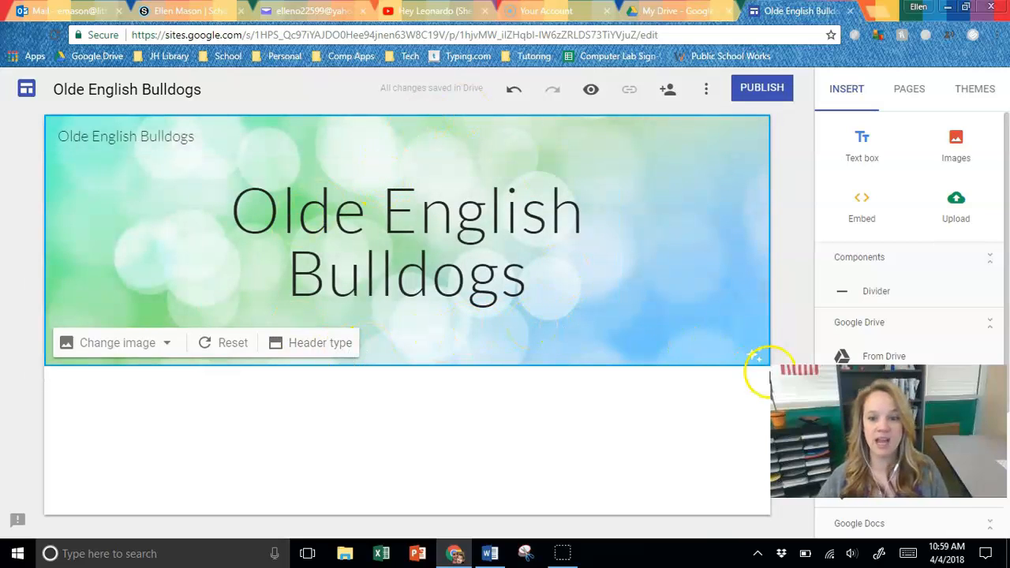
- Try removing the readability adjustment from the header image, and apply it again
{"action": "left_click", "coordinate": [754, 355]}
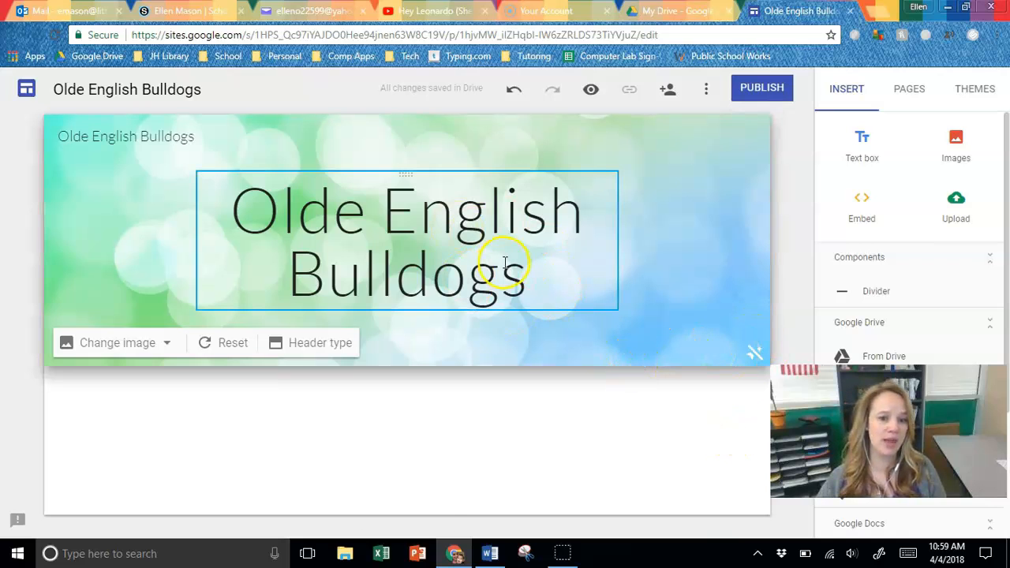
{"action": "left_click", "coordinate": [756, 355]}
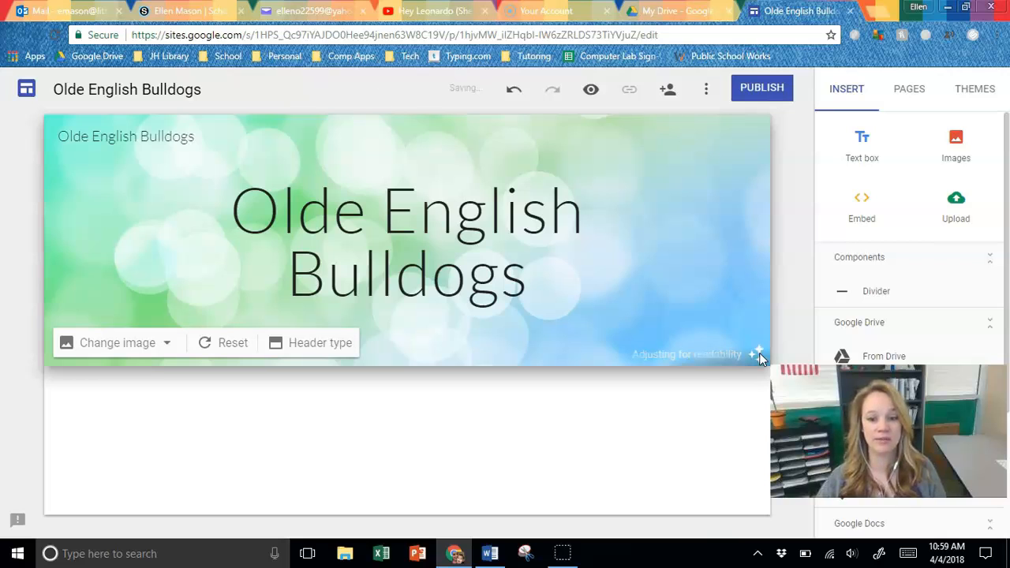
{"action": "left_click", "coordinate": [756, 364]}
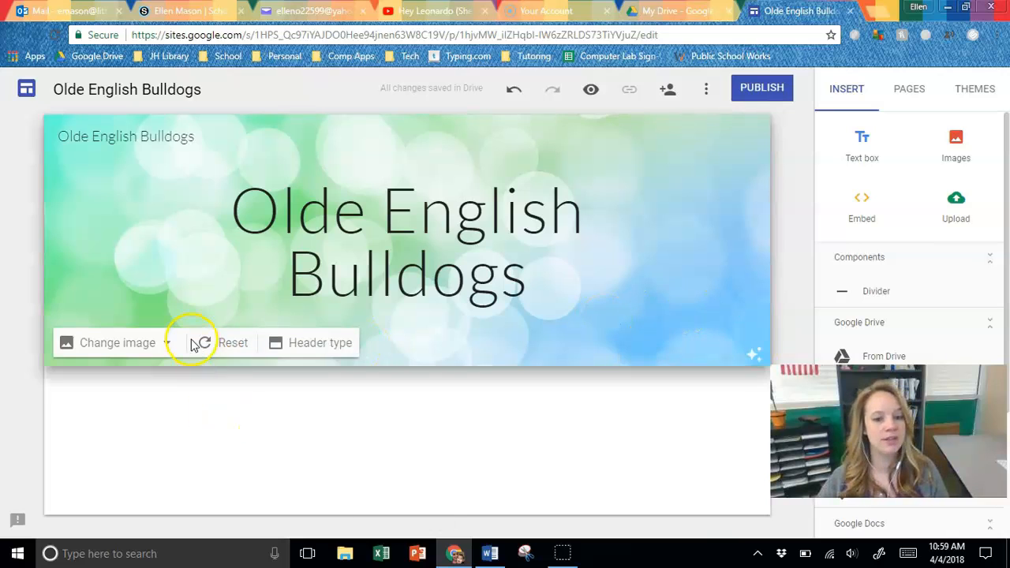
{"action": "left_click", "coordinate": [149, 347]}
{"action": "left_click", "coordinate": [128, 412]}
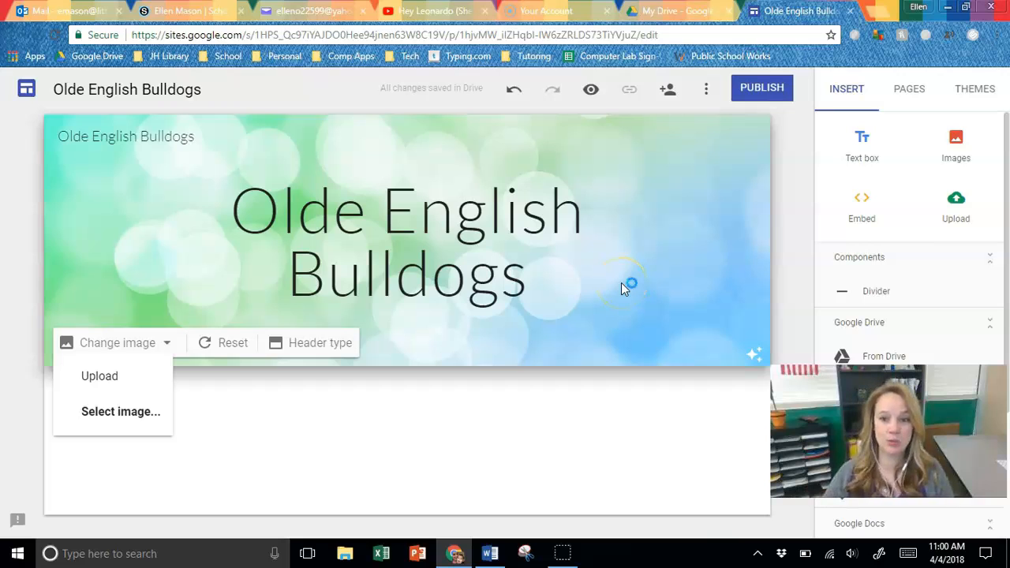
- Search Google for "olde english bulldog" in a new browser tab and show the image results
{"action": "left_click", "coordinate": [874, 12]}
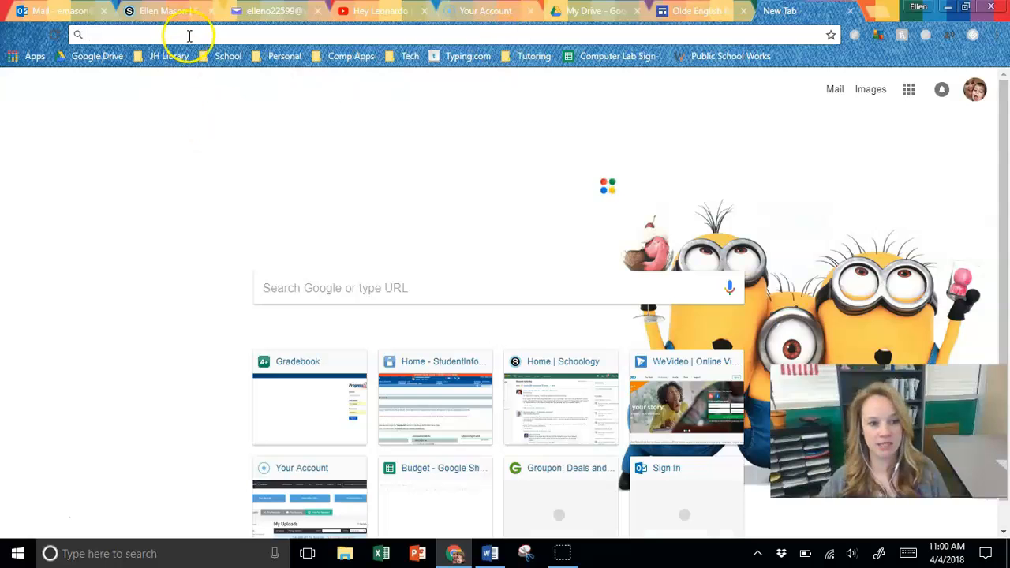
{"action": "left_click", "coordinate": [194, 35]}
{"action": "type", "text": "olde eng"}
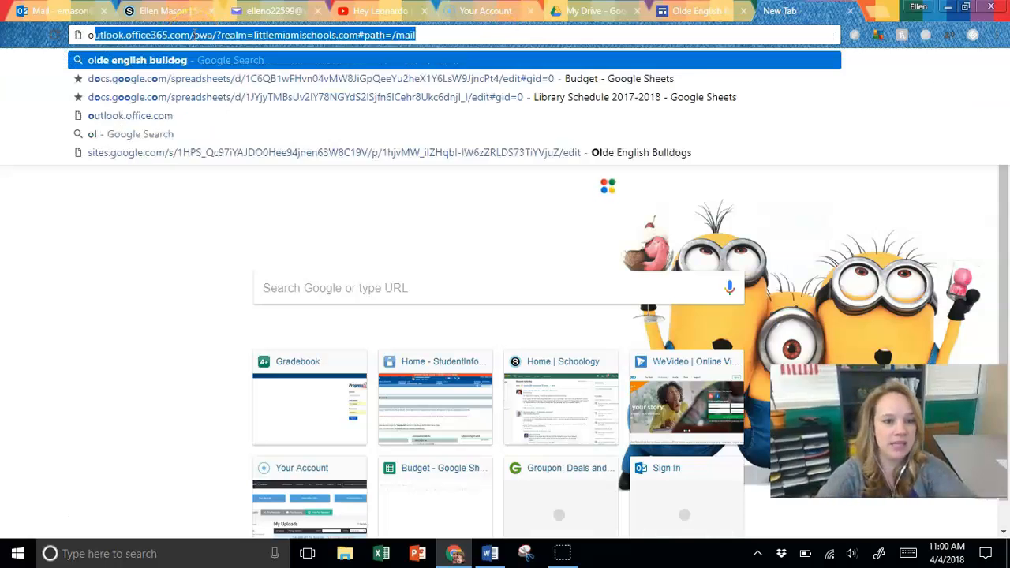
{"action": "type", "text": "lish bulld"}
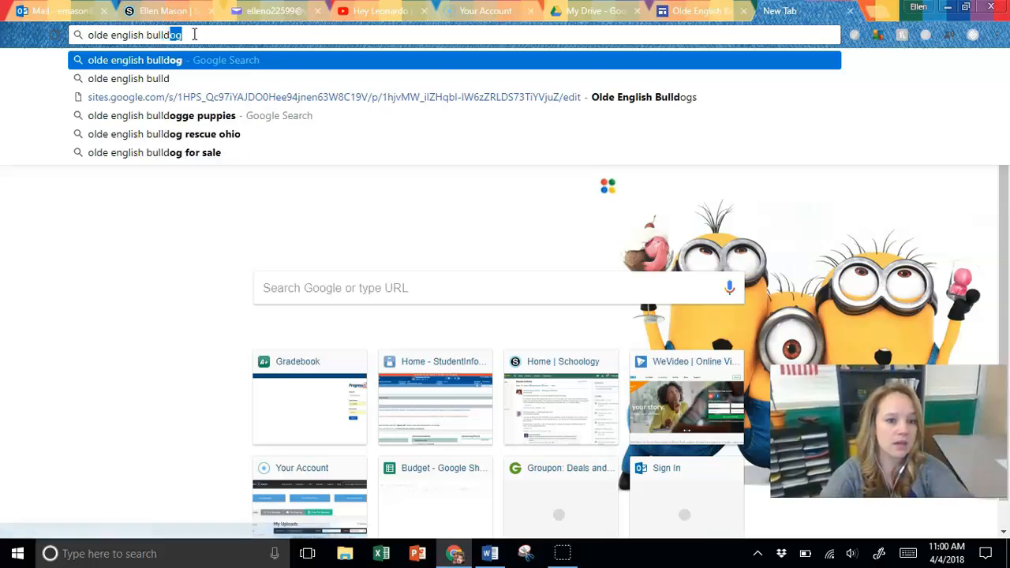
{"action": "key", "text": "Return"}
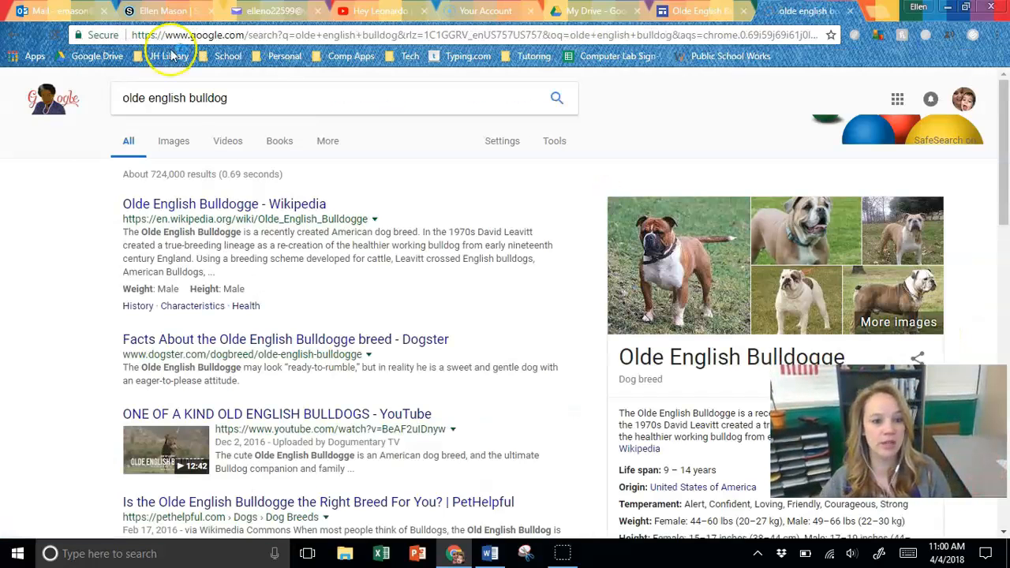
{"action": "left_click", "coordinate": [175, 148]}
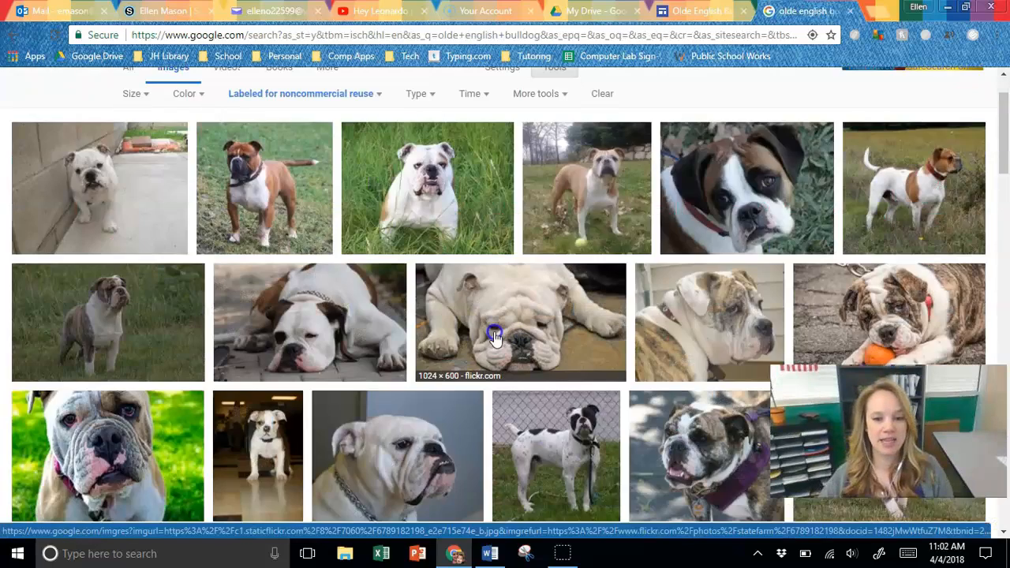
- Open the picture of the white bulldog lying flat on the floor and save it in the Pictures folder as "OEB"
{"action": "left_click", "coordinate": [490, 332]}
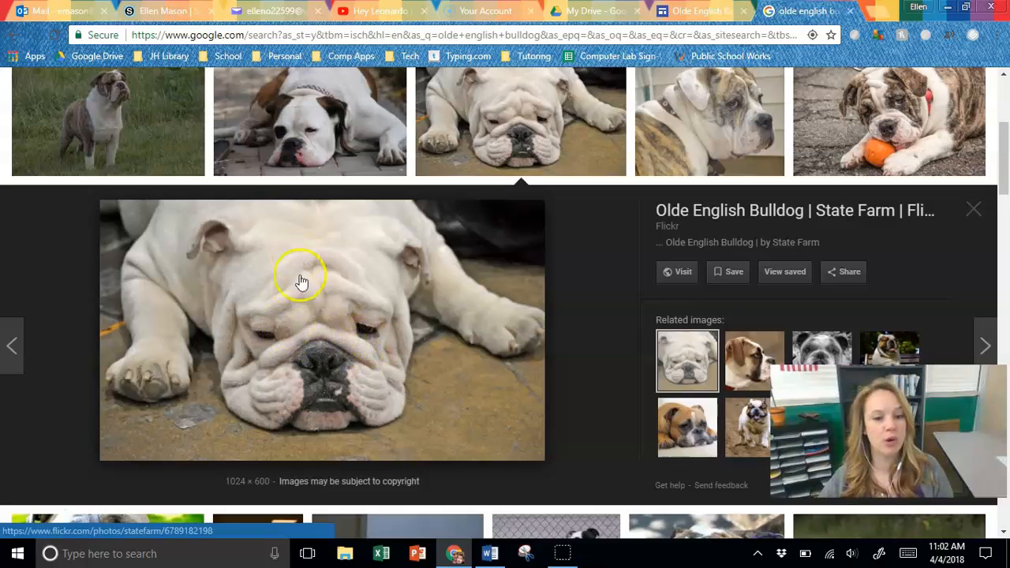
{"action": "right_click", "coordinate": [333, 334]}
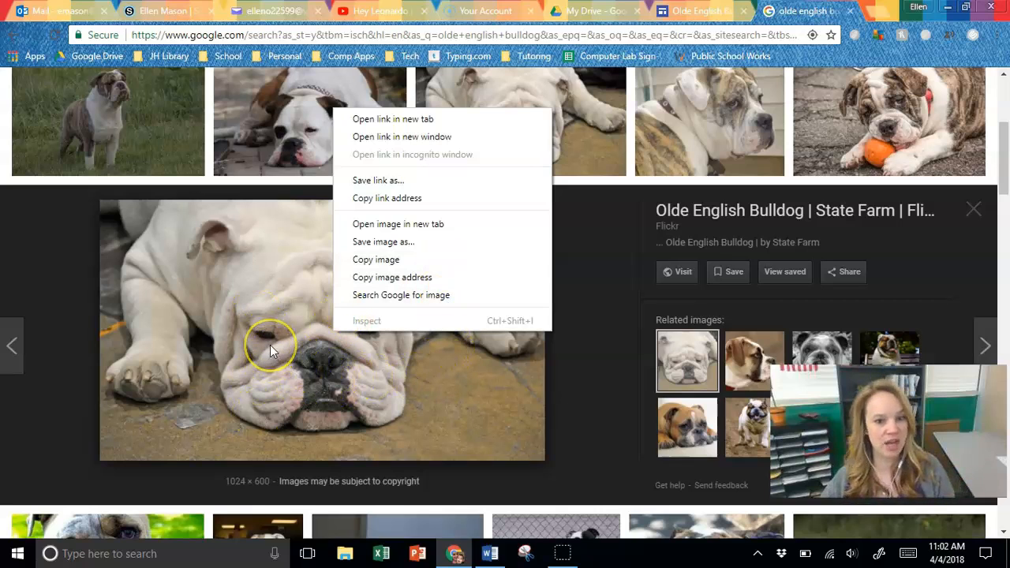
{"action": "left_click", "coordinate": [388, 243]}
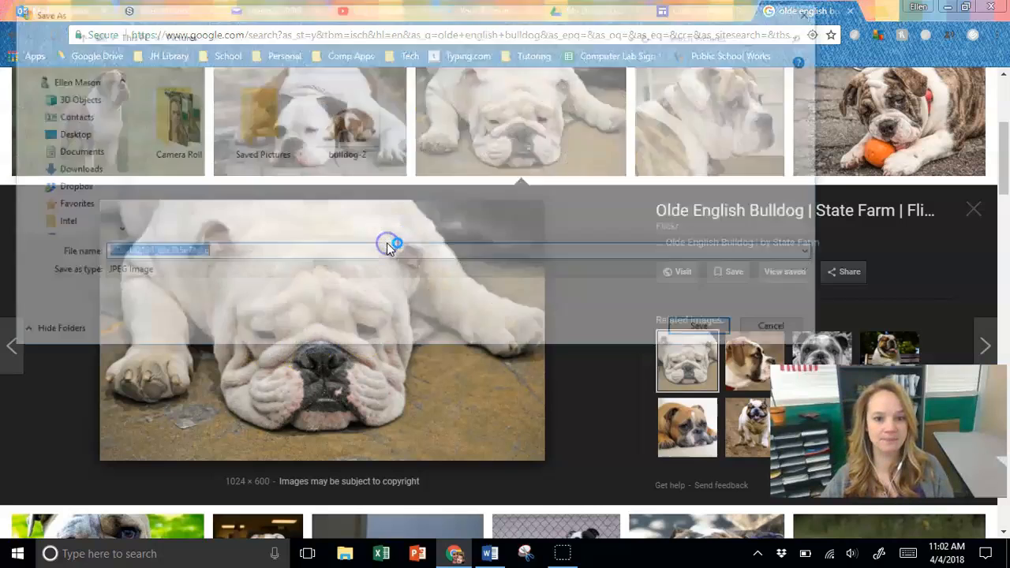
{"action": "left_click", "coordinate": [79, 171]}
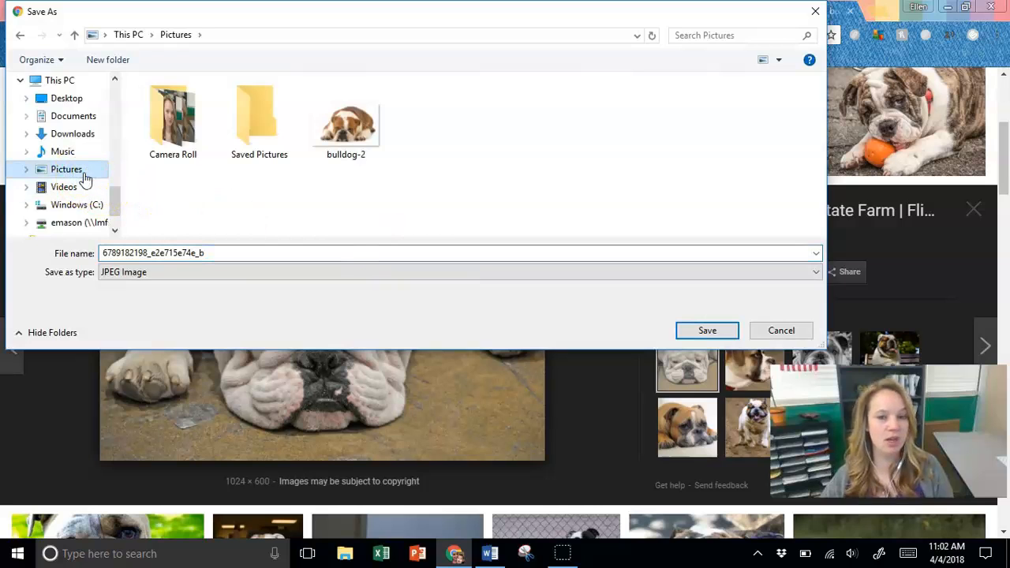
{"action": "double_click", "coordinate": [248, 255]}
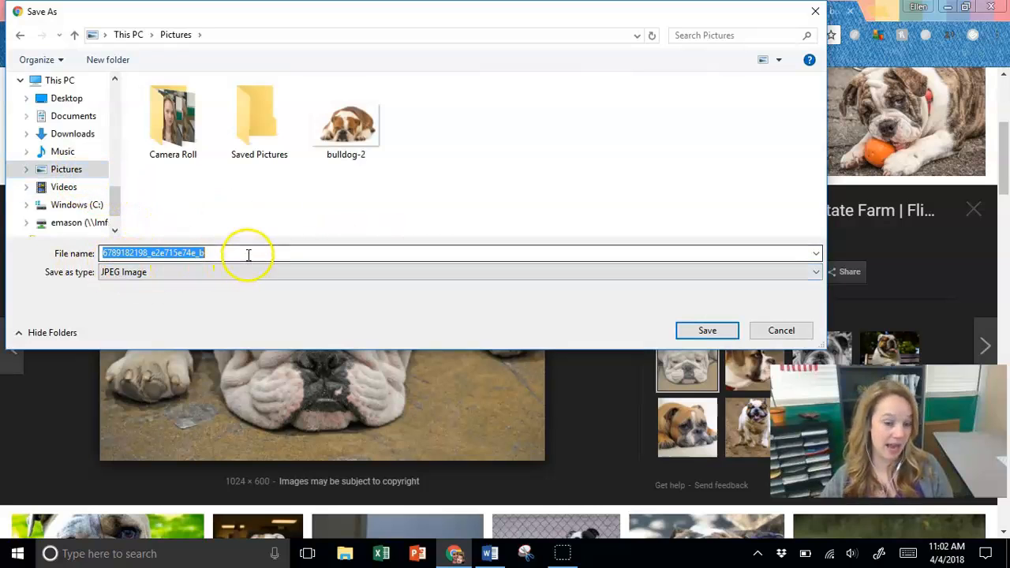
{"action": "key", "text": "BackSpace"}
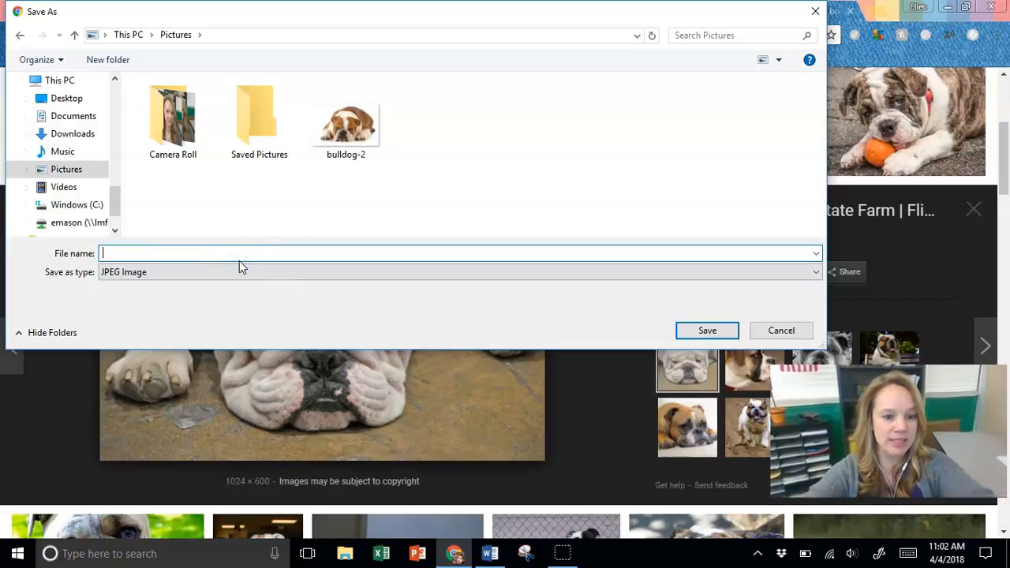
{"action": "type", "text": "O"}
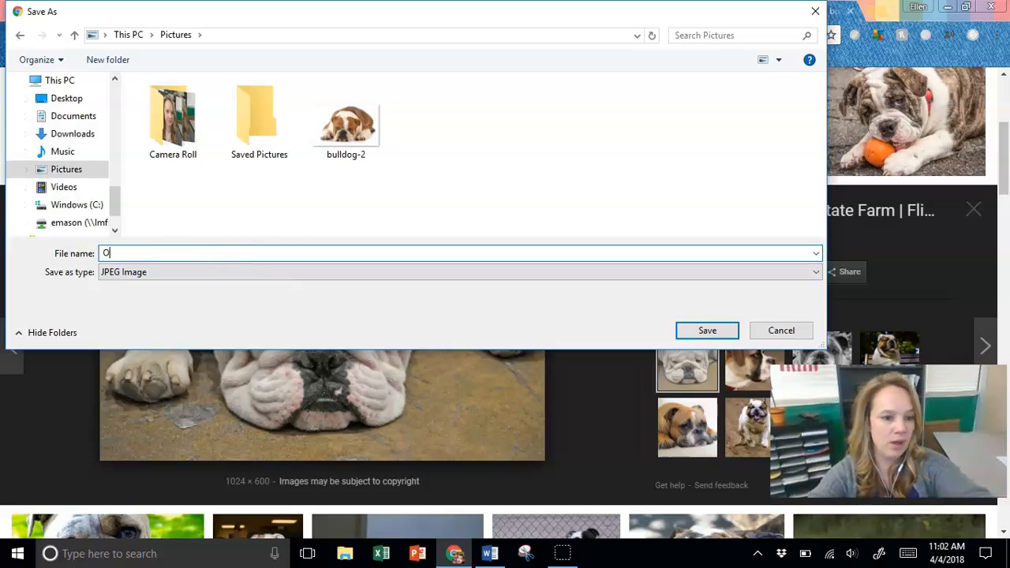
{"action": "type", "text": "EB"}
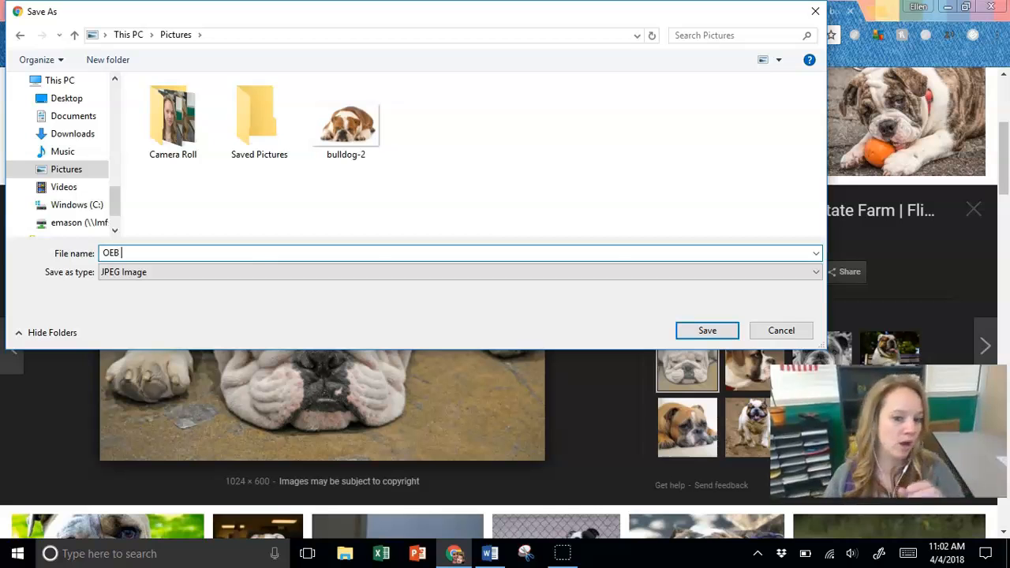
{"action": "left_click", "coordinate": [729, 332]}
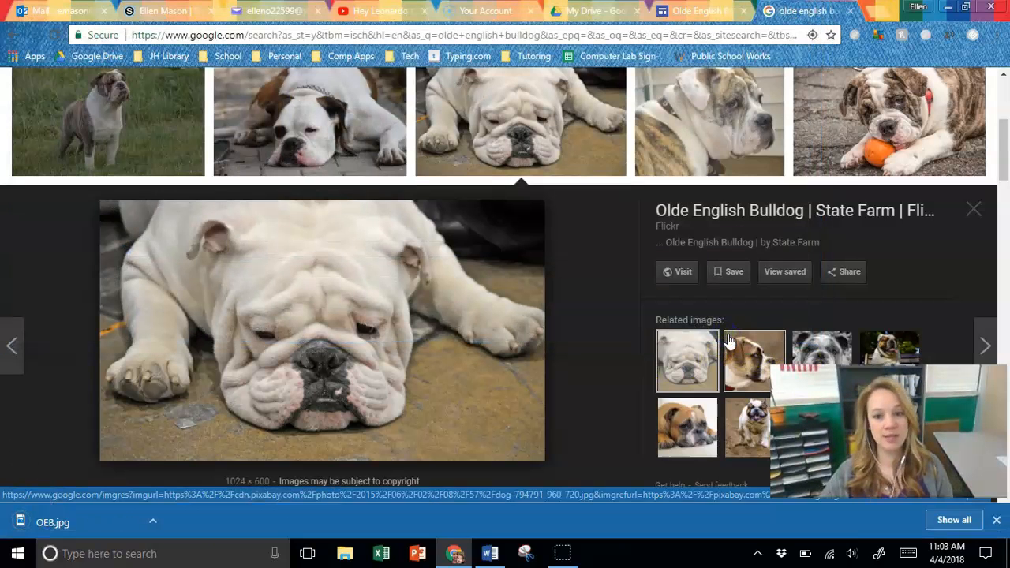
- Return to the Olde English Bulldogs site and upload the OEB picture from the Pictures folder as the header image
{"action": "left_click", "coordinate": [700, 12]}
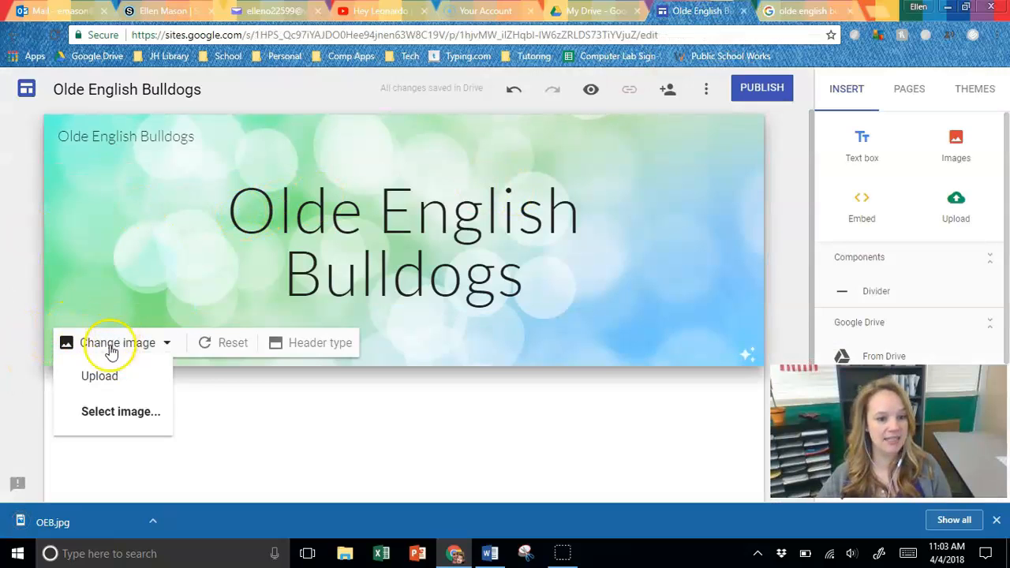
{"action": "left_click", "coordinate": [167, 342]}
{"action": "left_click", "coordinate": [168, 343]}
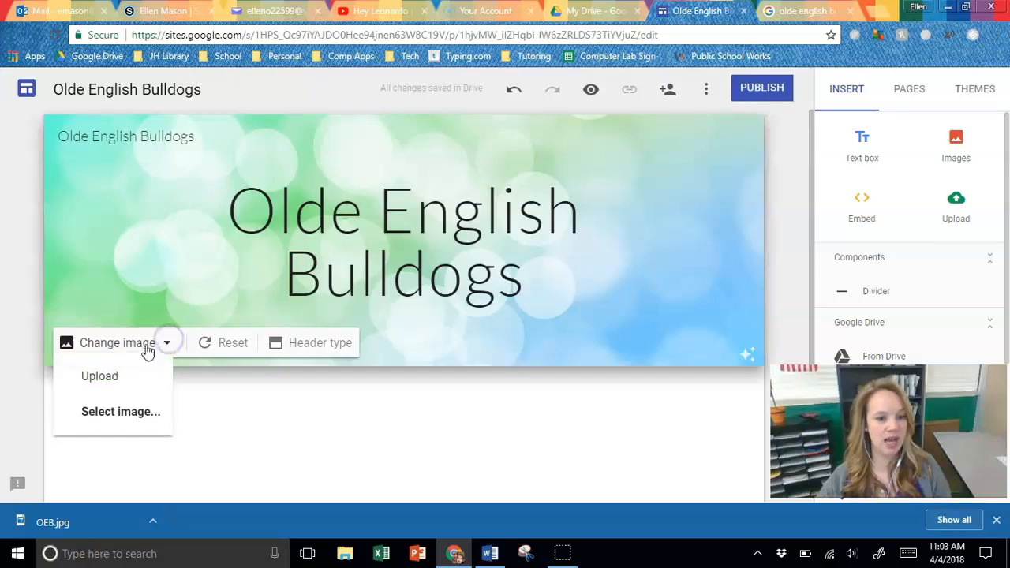
{"action": "left_click", "coordinate": [103, 377]}
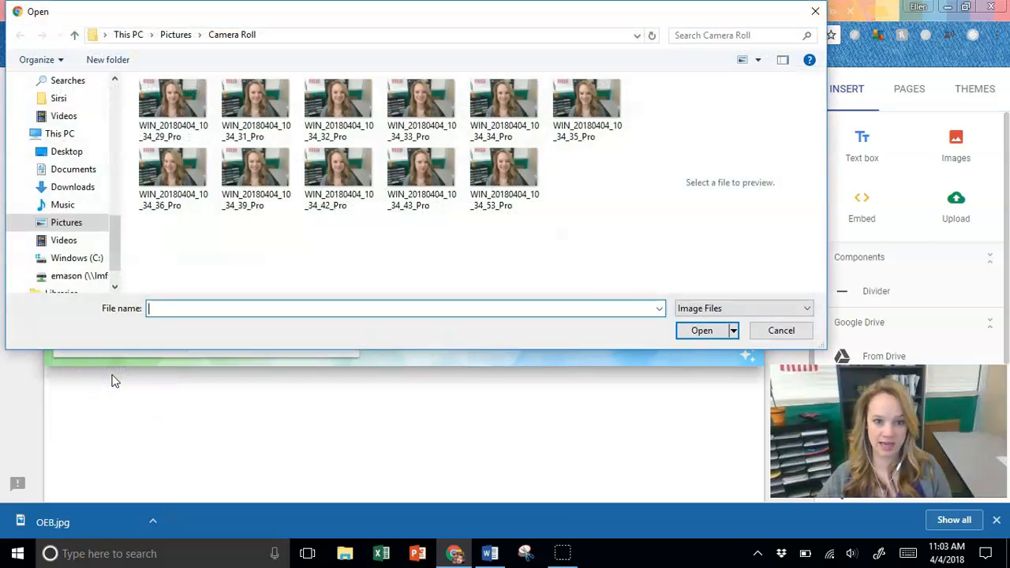
{"action": "left_click", "coordinate": [74, 224]}
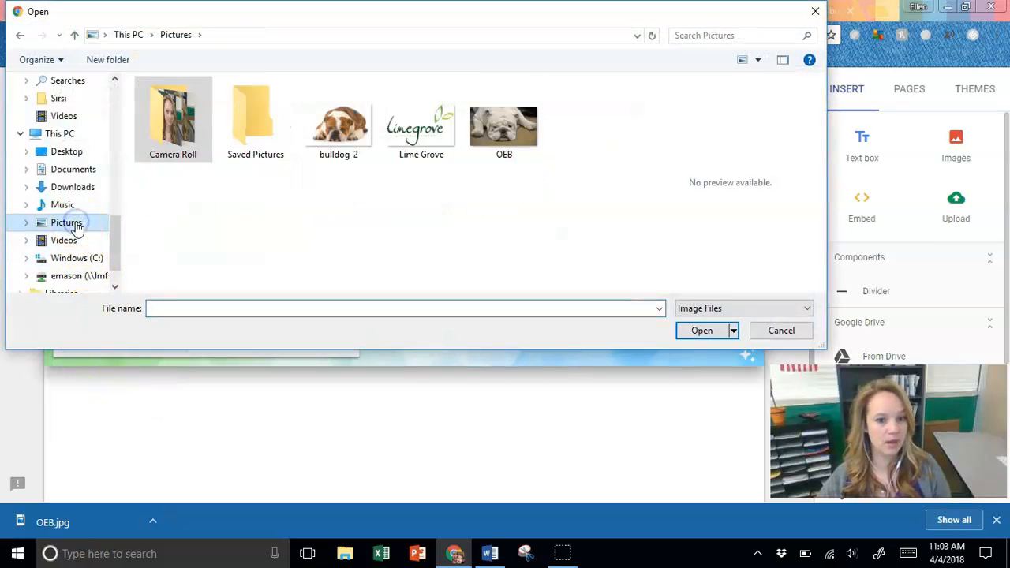
{"action": "left_click", "coordinate": [521, 135]}
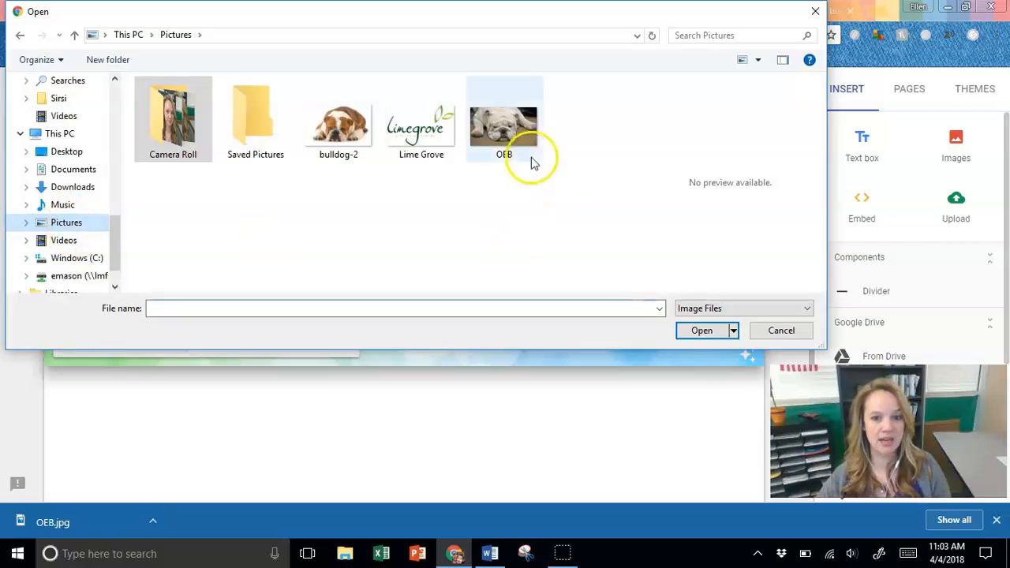
{"action": "double_click", "coordinate": [521, 136]}
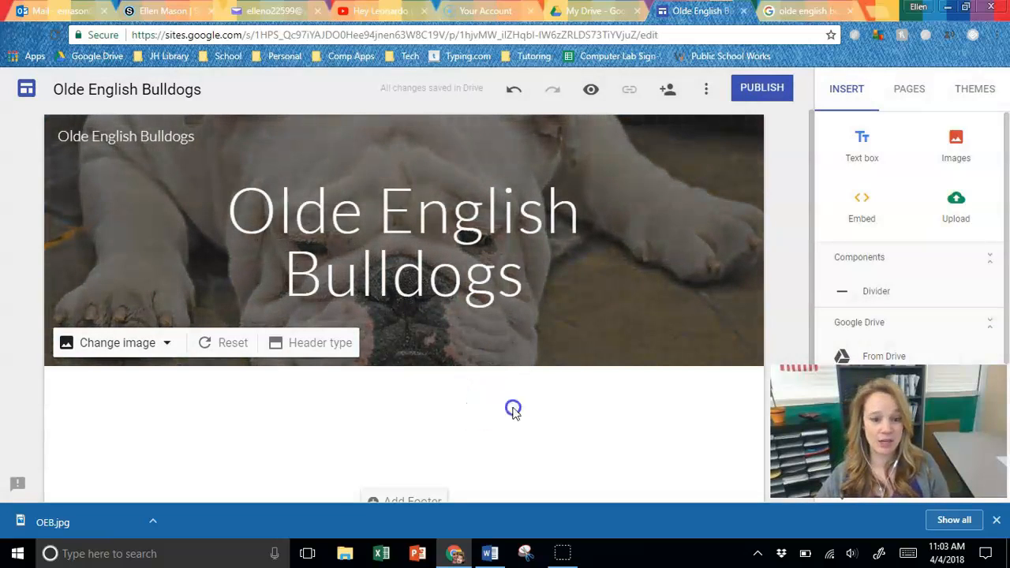
- Try removing the readability adjustment from the bulldog header image, and apply it again
{"action": "left_click", "coordinate": [471, 215]}
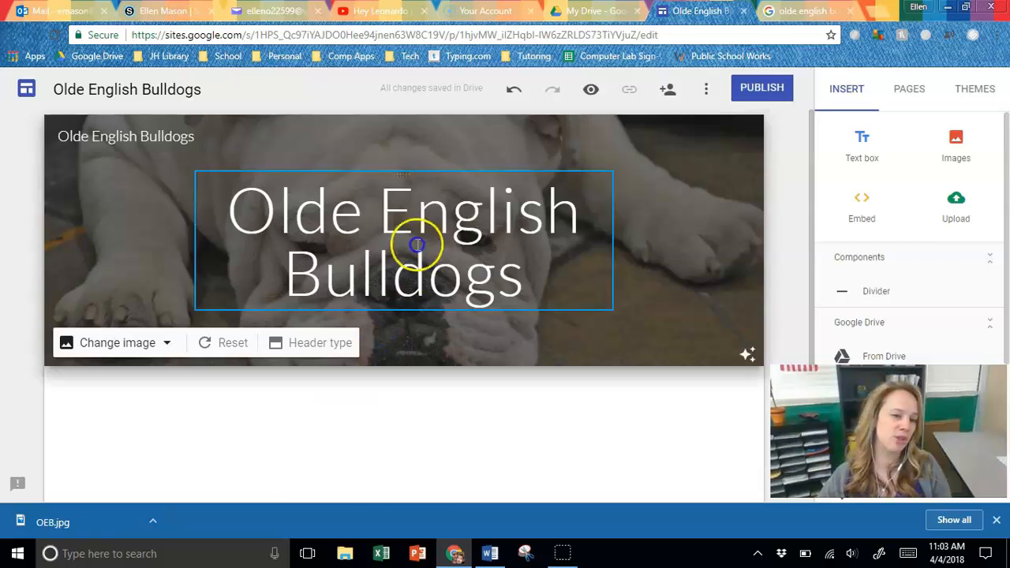
{"action": "left_click", "coordinate": [749, 356]}
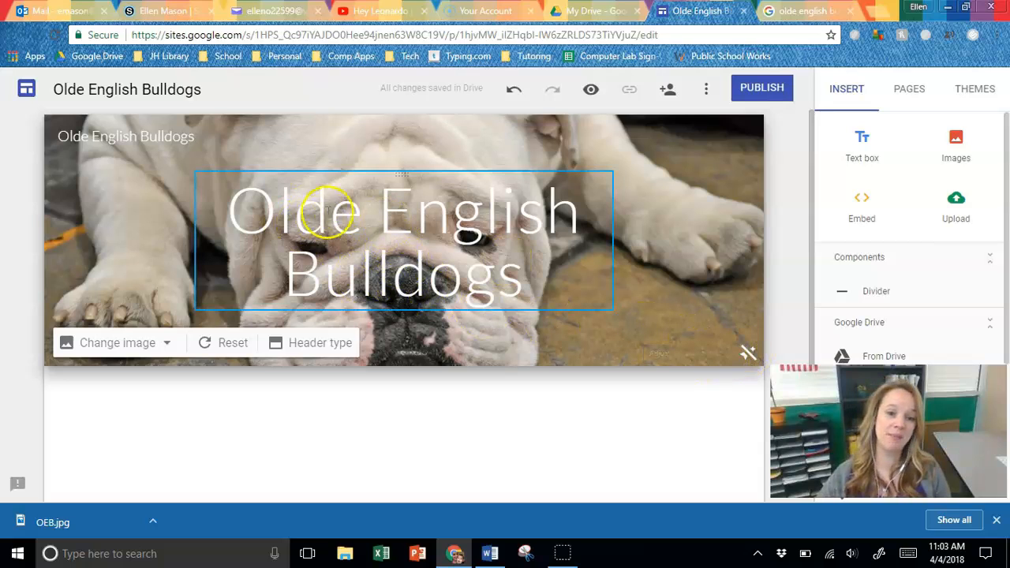
{"action": "left_click", "coordinate": [749, 354]}
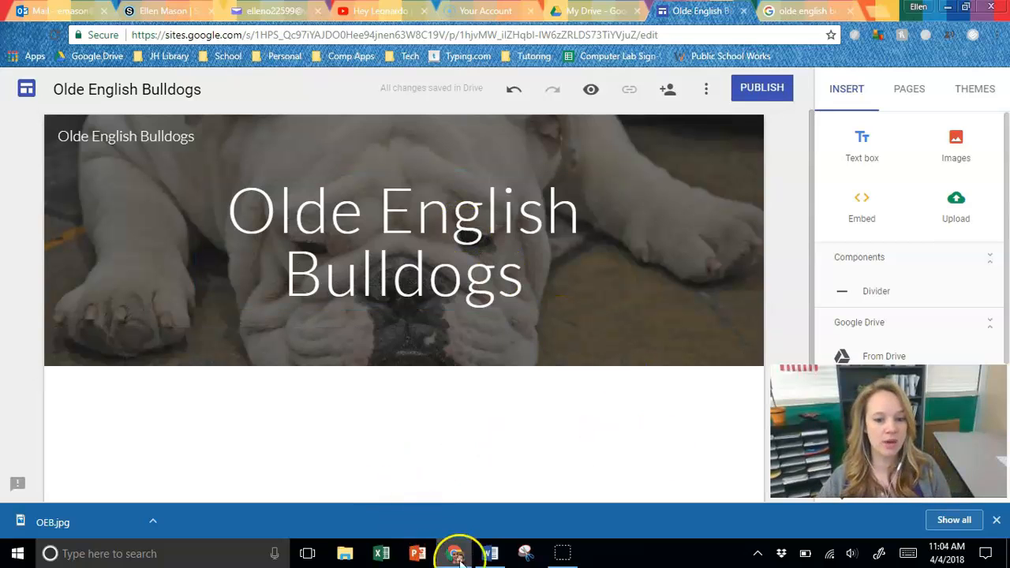
- Switch to the Word document containing the pause picture
{"action": "left_click", "coordinate": [490, 554]}
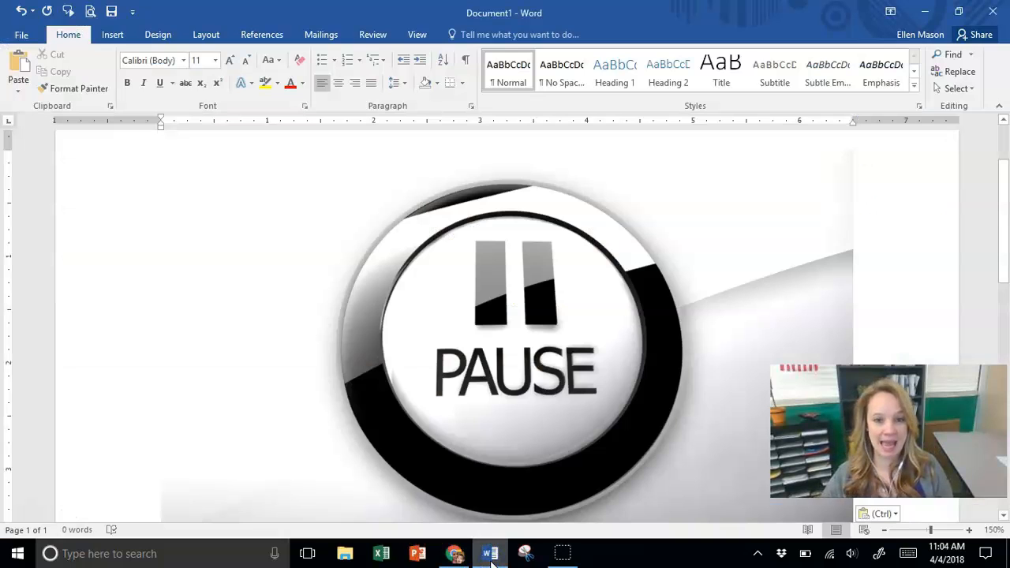